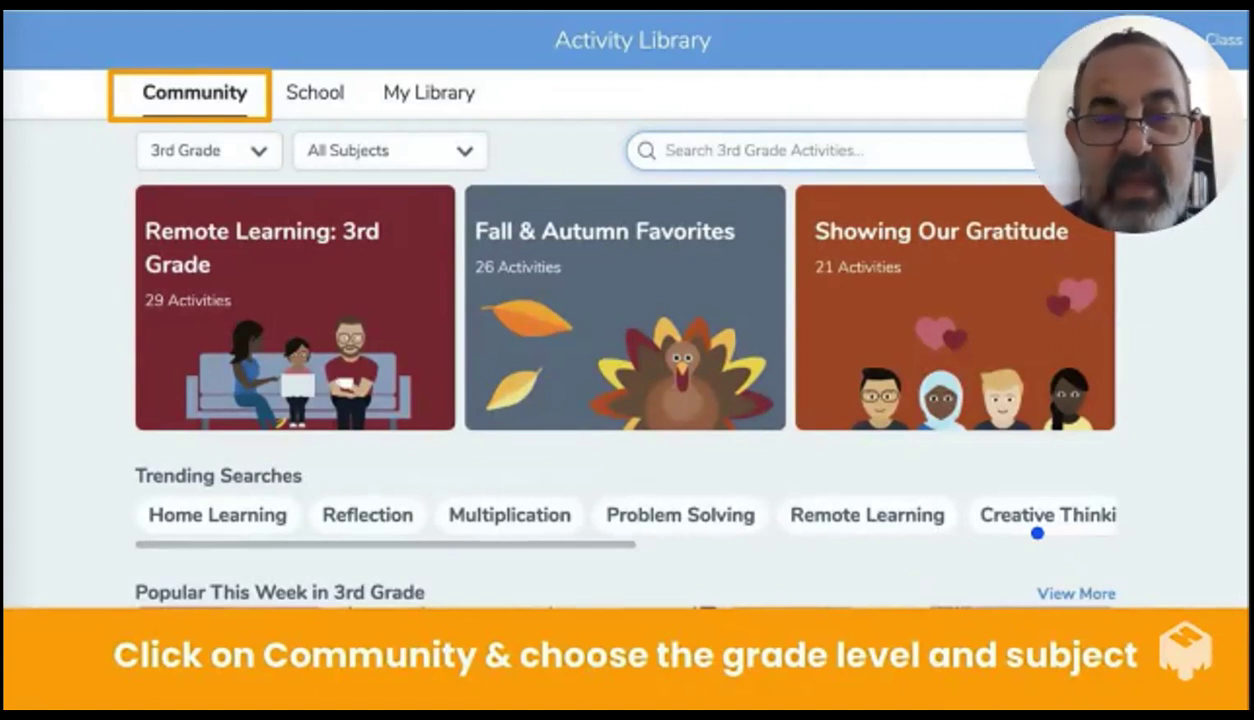
mouse_move(1037, 532)
mouse_down()
mouse_move(683, 476)
mouse_move(336, 238)
mouse_move(112, 168)
mouse_move(362, 172)
mouse_up()
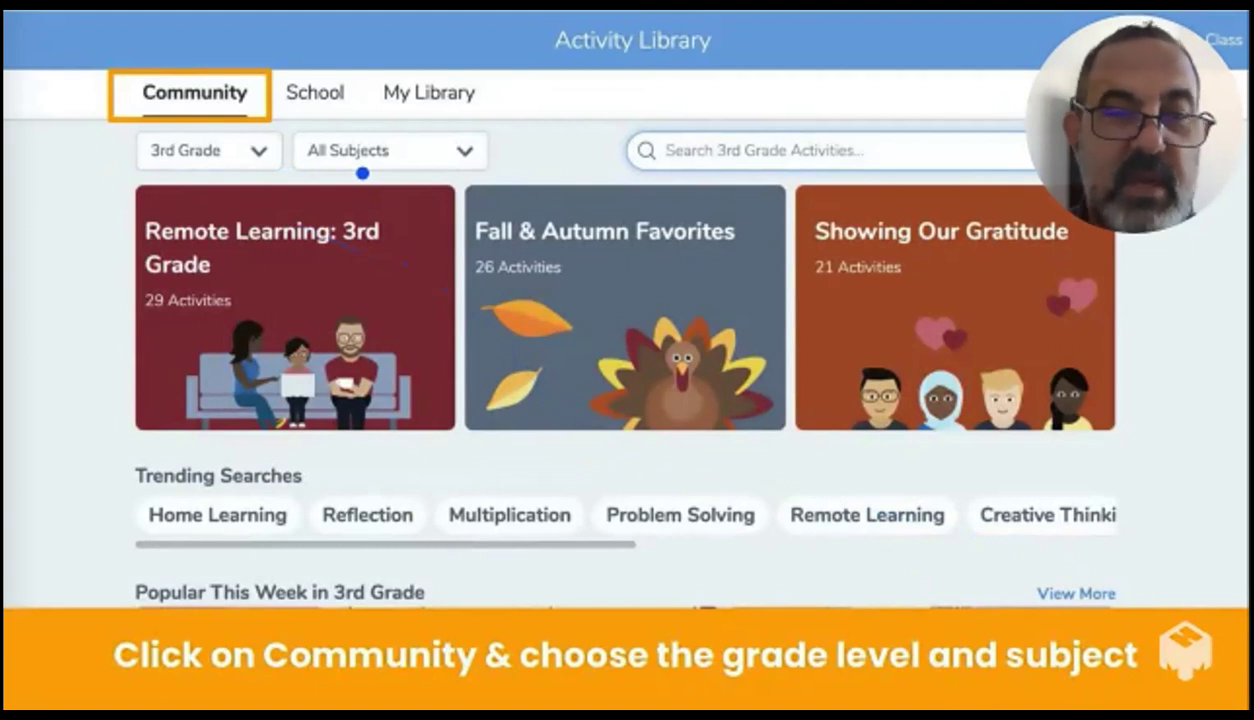
drag(362, 173, 280, 345)
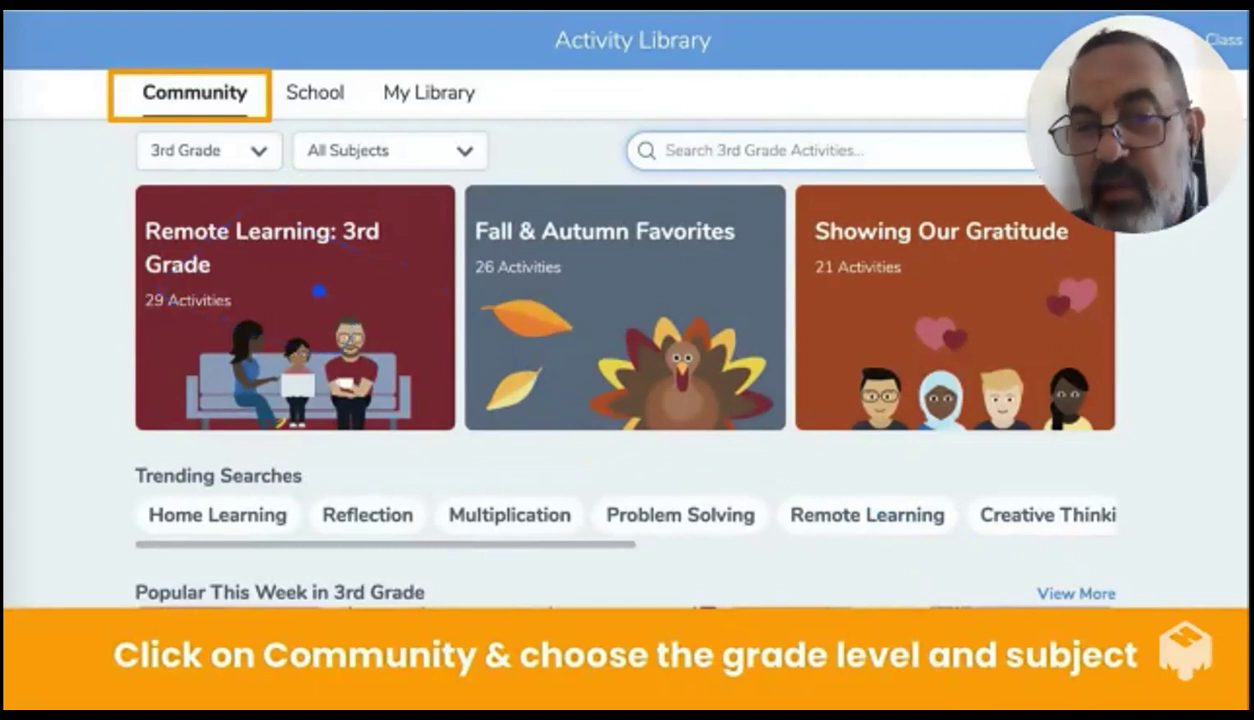
mouse_move(315, 288)
mouse_down()
mouse_move(106, 134)
mouse_move(148, 163)
mouse_move(430, 162)
mouse_move(308, 168)
mouse_up()
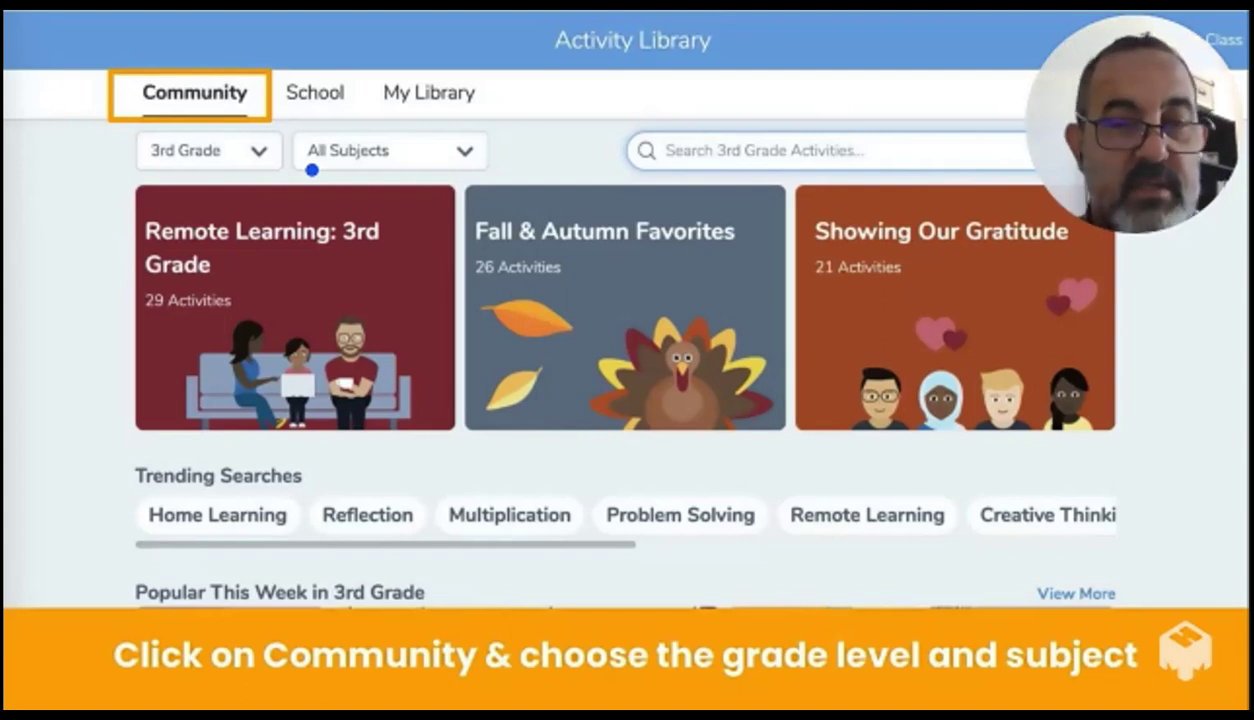
mouse_move(312, 170)
mouse_down()
mouse_move(248, 140)
mouse_move(284, 193)
mouse_up()
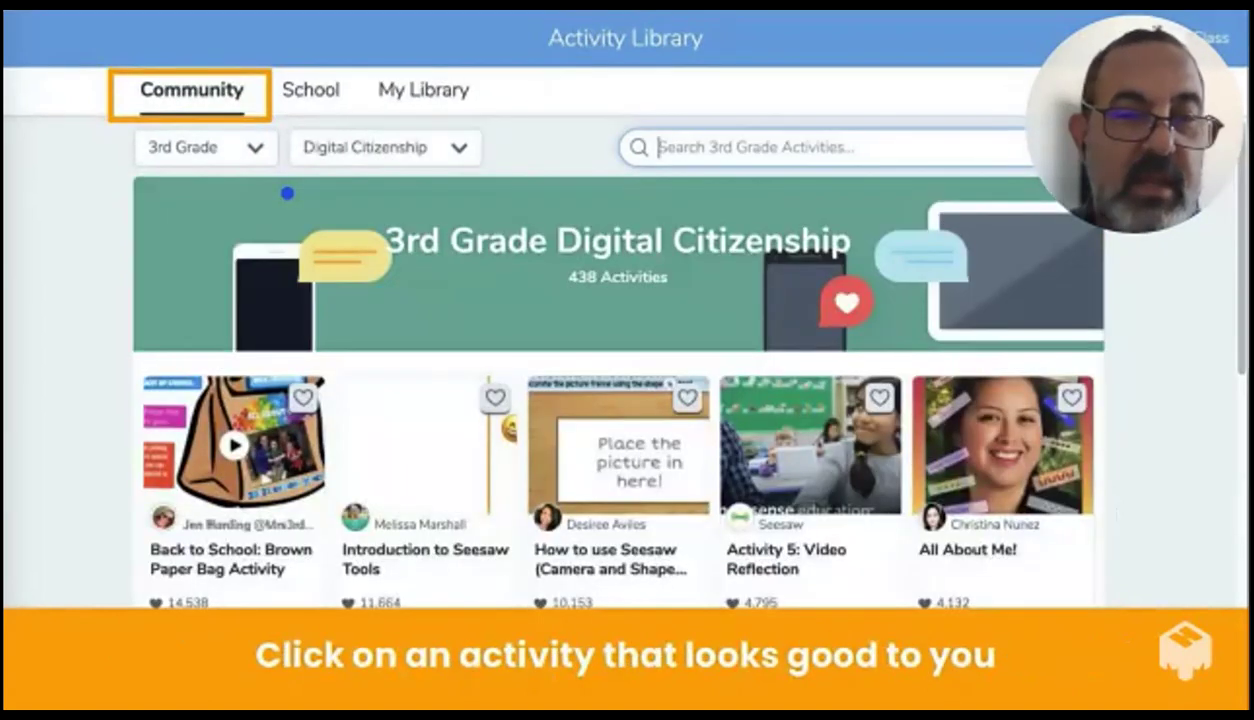
mouse_move(285, 190)
mouse_down()
mouse_move(196, 176)
mouse_move(423, 166)
mouse_up()
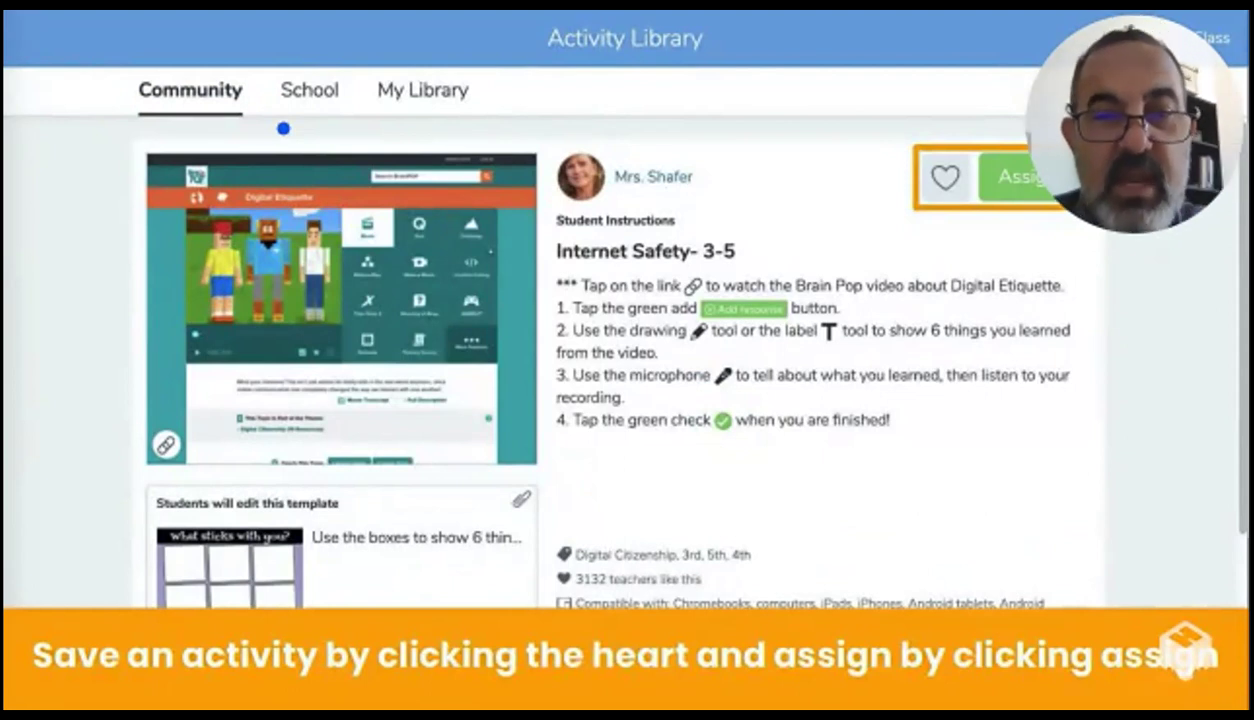
mouse_move(283, 128)
mouse_down()
mouse_move(549, 190)
mouse_move(680, 198)
mouse_move(620, 192)
mouse_up()
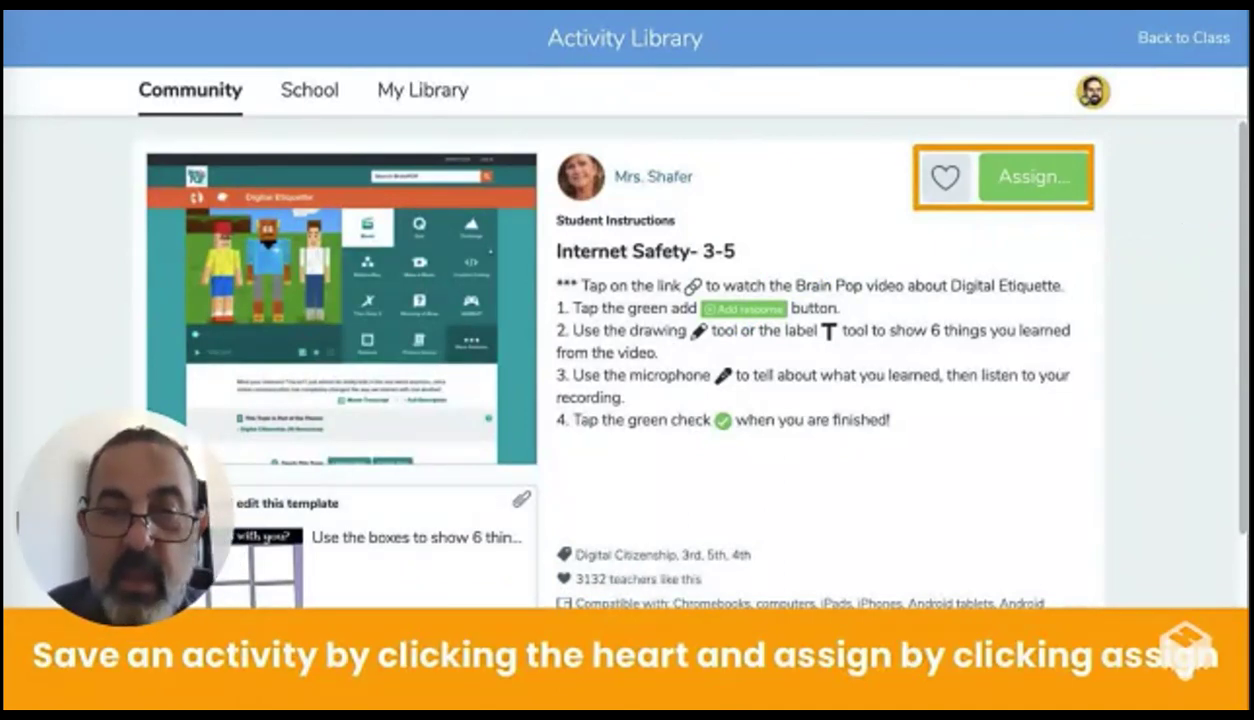
mouse_move(1185, 305)
mouse_down()
mouse_move(1030, 330)
mouse_move(815, 272)
mouse_move(565, 385)
mouse_move(842, 452)
mouse_move(819, 424)
mouse_up()
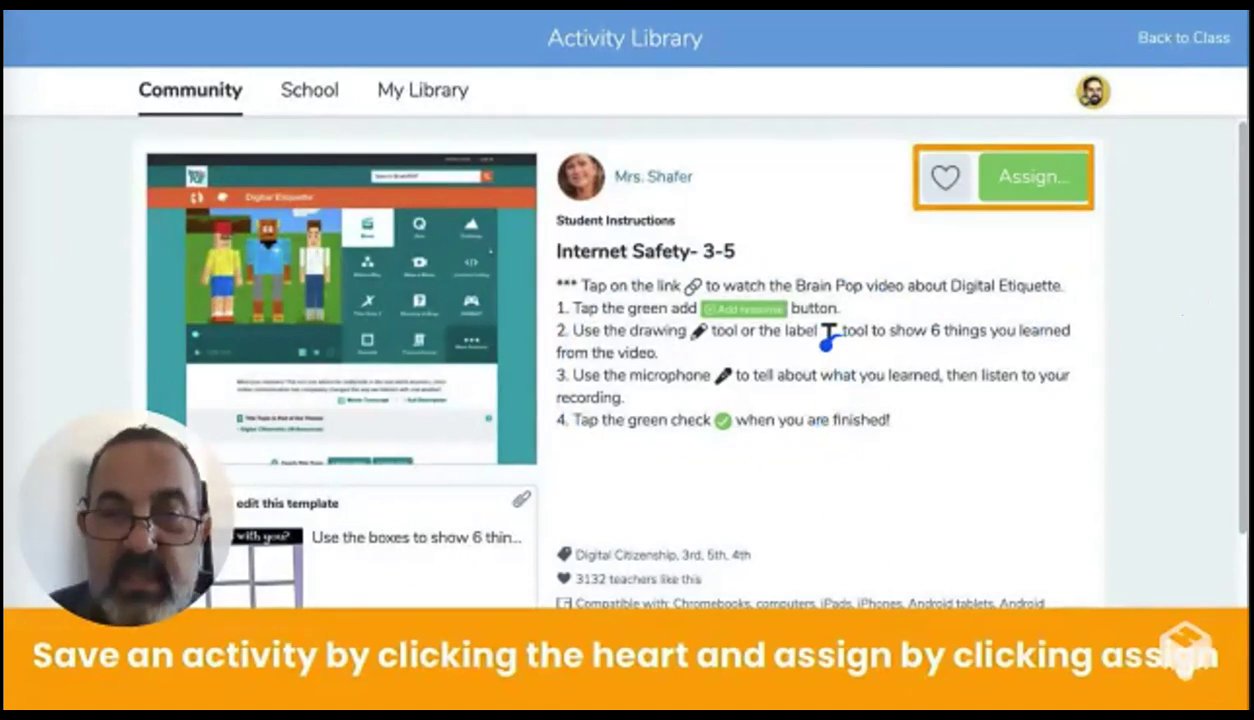
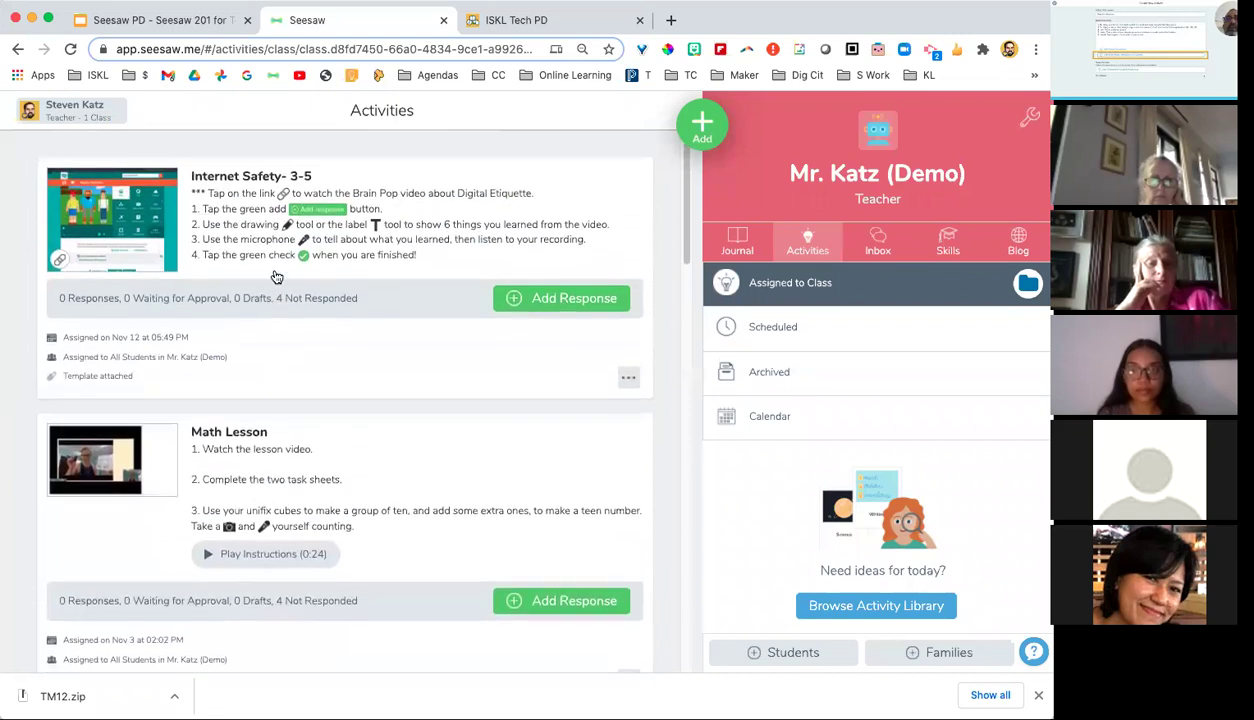
Step: Start assigning an activity to the class and open the original teacher's "Internet Safety- 3-5" activity from the personal library
scroll(277, 277, down, 1)
scroll(277, 277, up, 1)
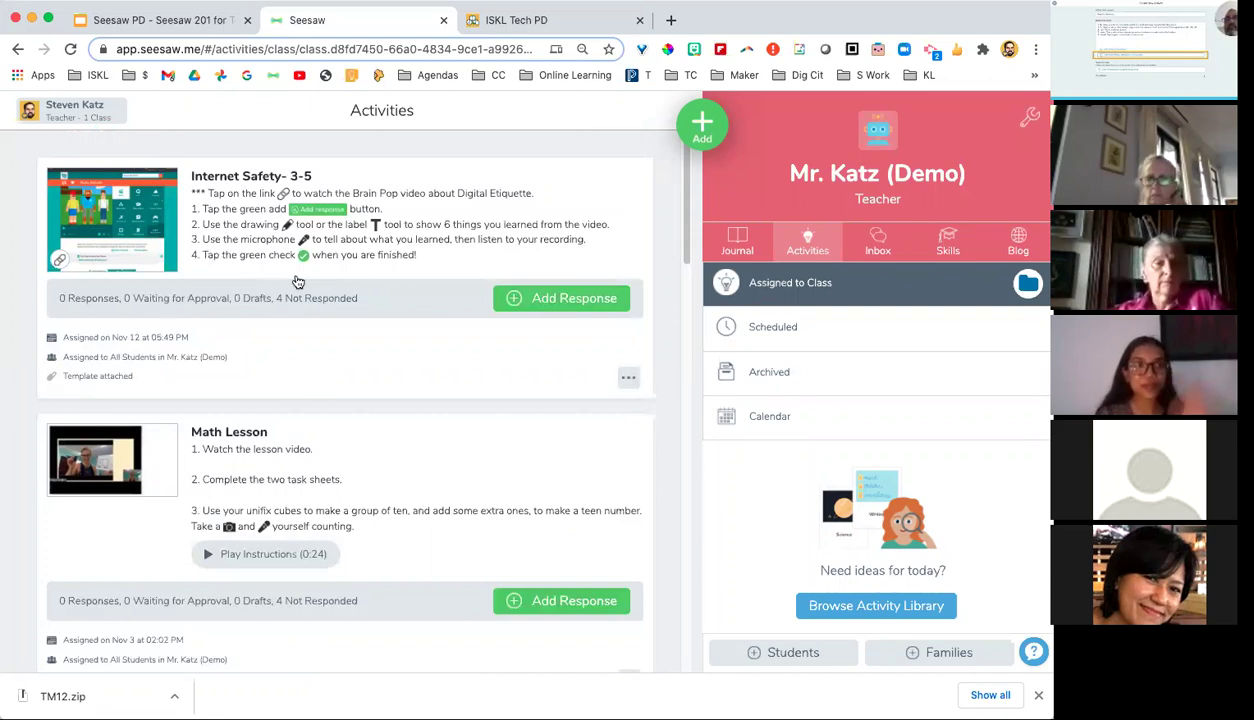
click(700, 128)
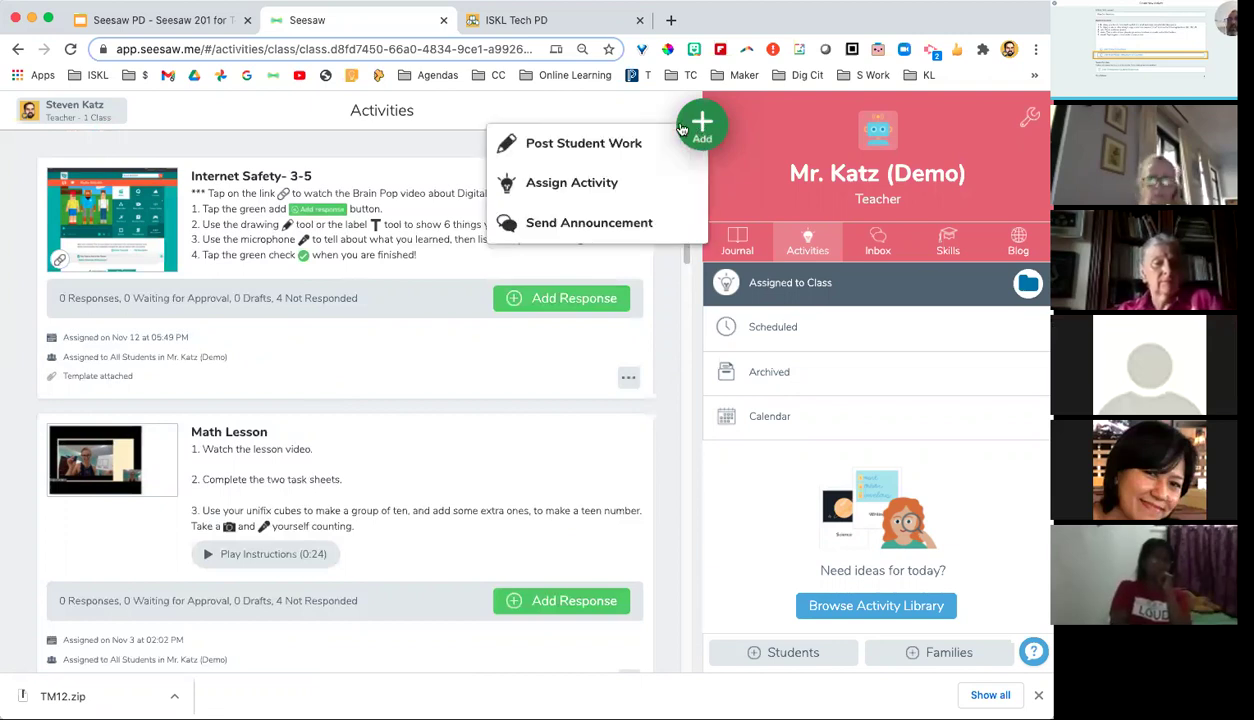
click(540, 181)
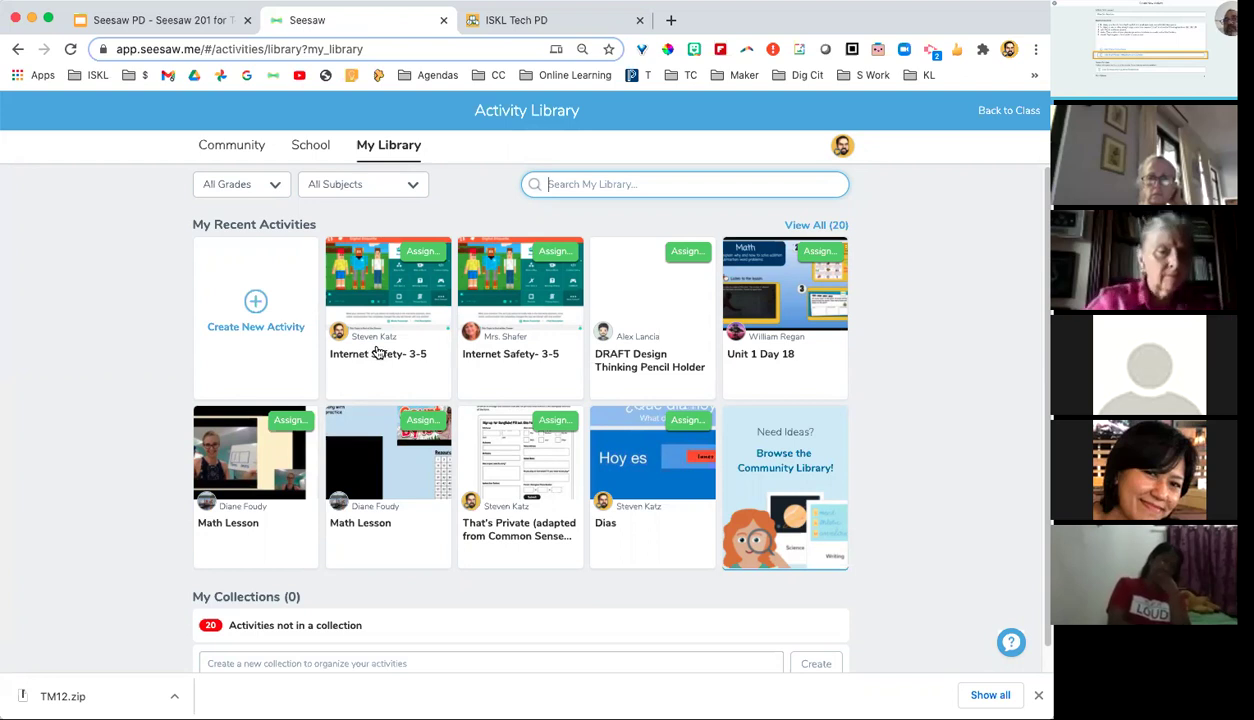
click(514, 290)
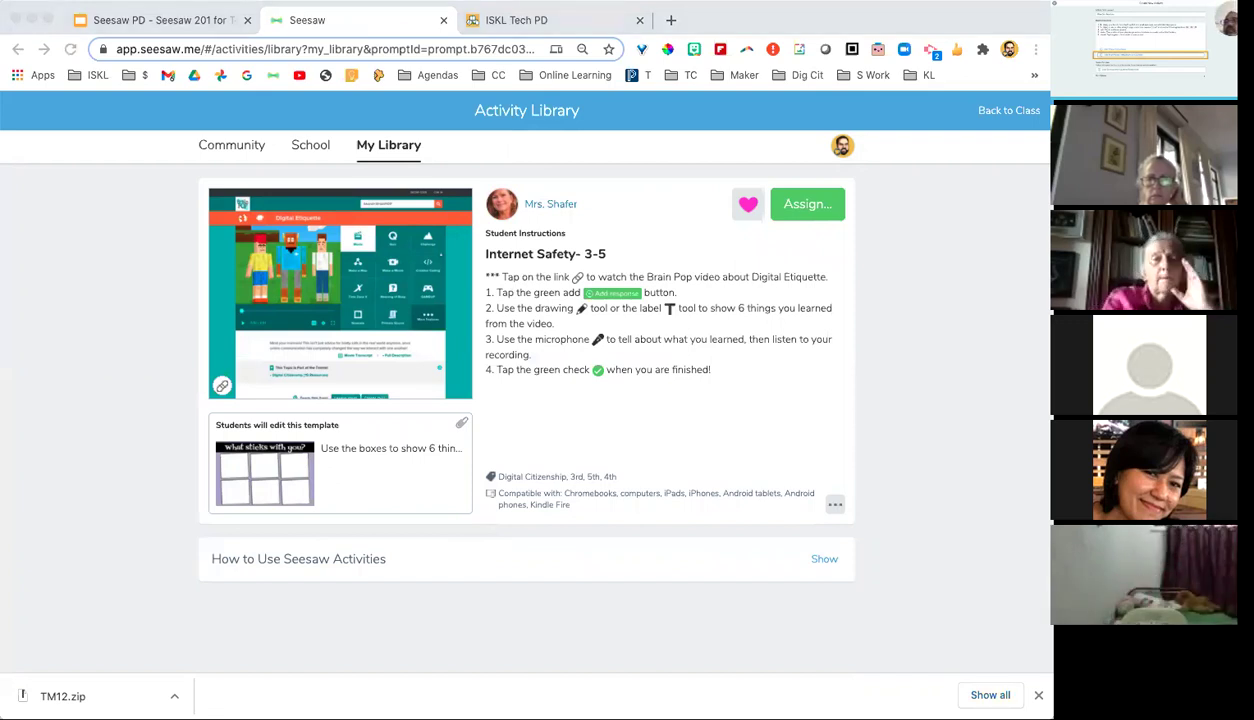
Step: Copy the "Internet Safety- 3-5" activity and open the copy for editing
click(838, 508)
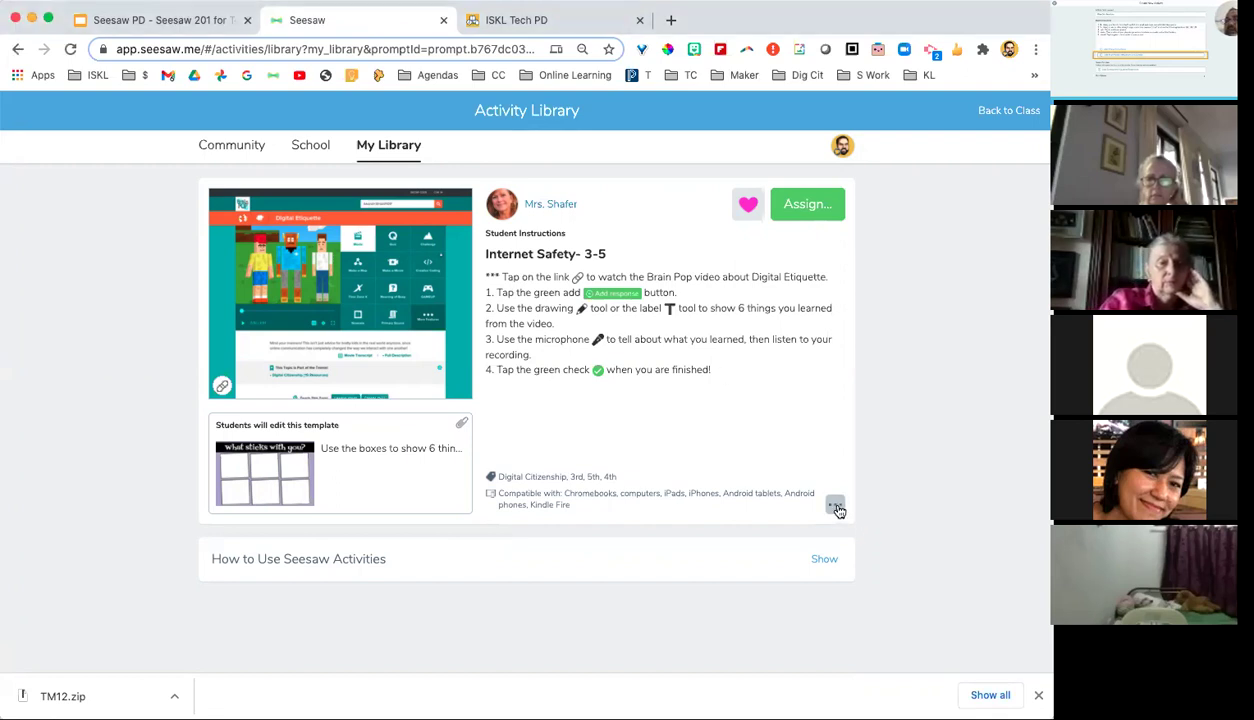
click(836, 508)
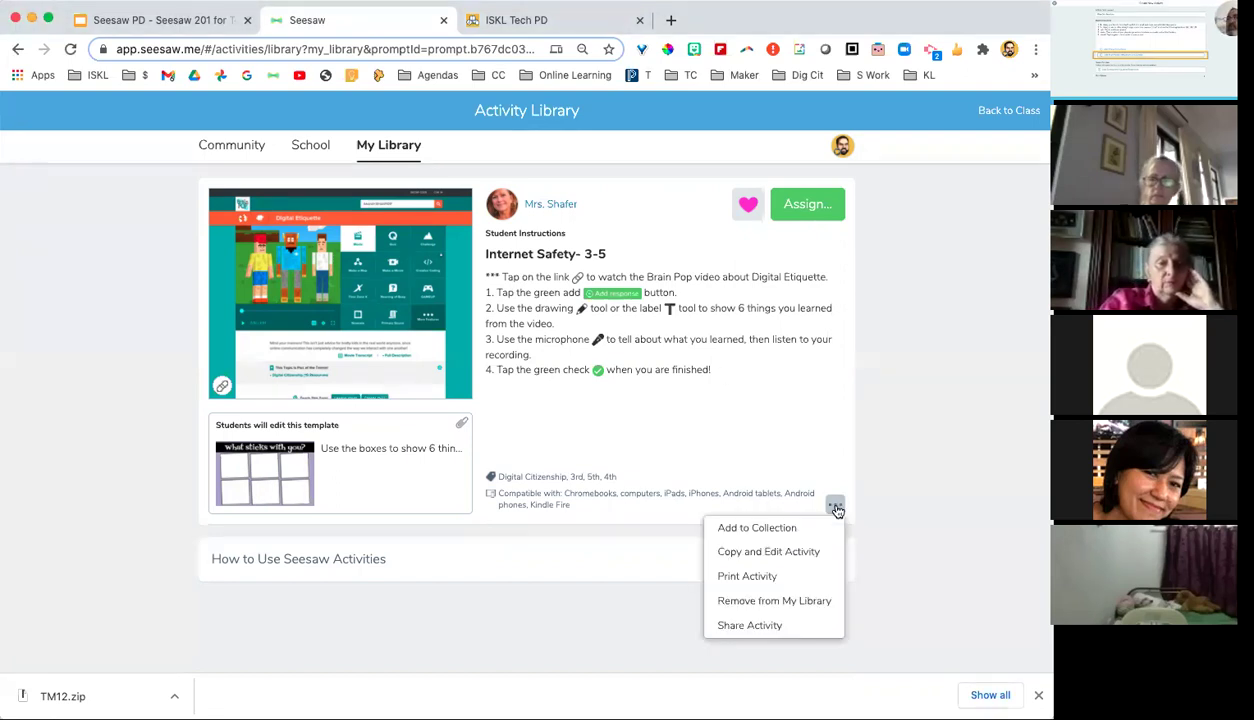
click(772, 553)
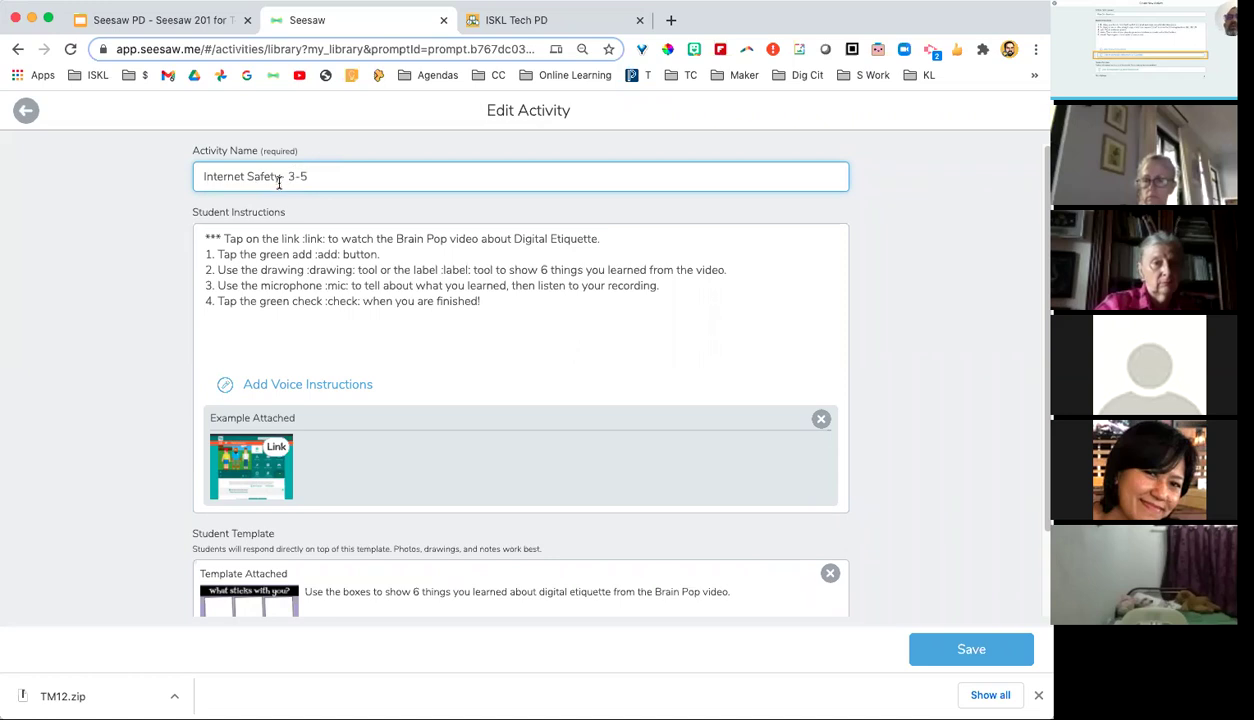
Step: Rename the copied activity "Digital Citizenship - Grade 3"
drag(280, 176, 203, 172)
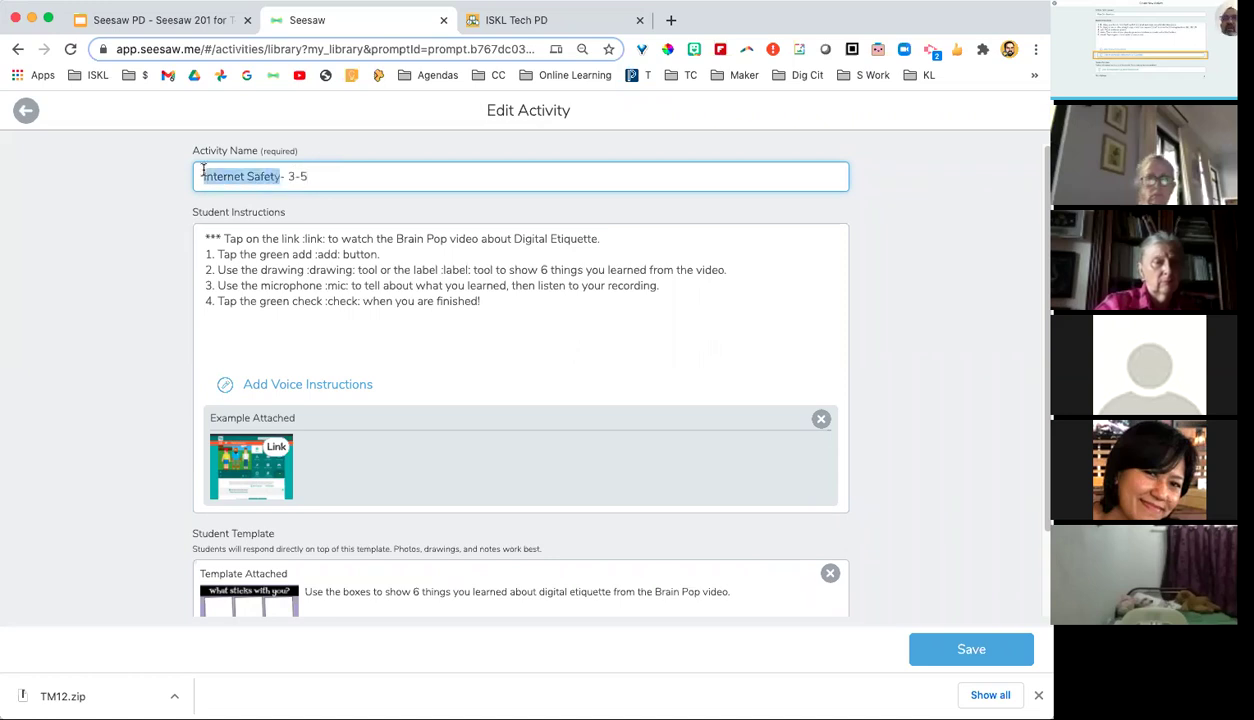
text(Digit)
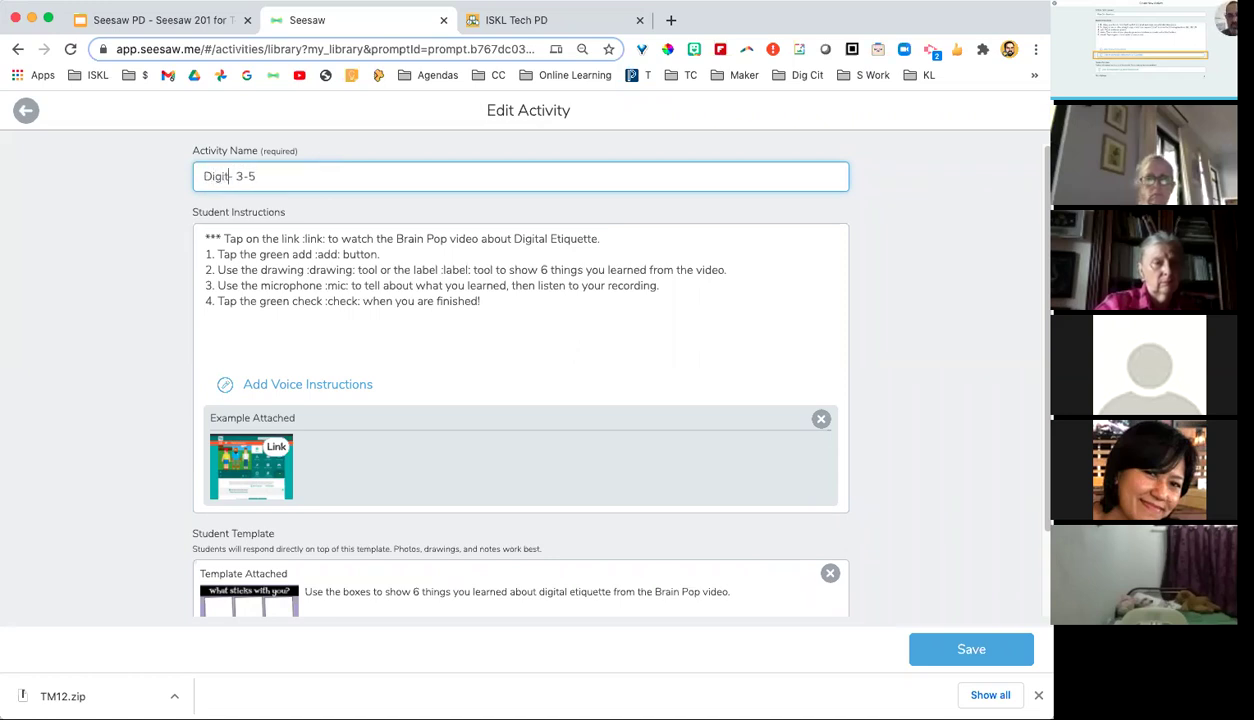
text(al Citizenship)
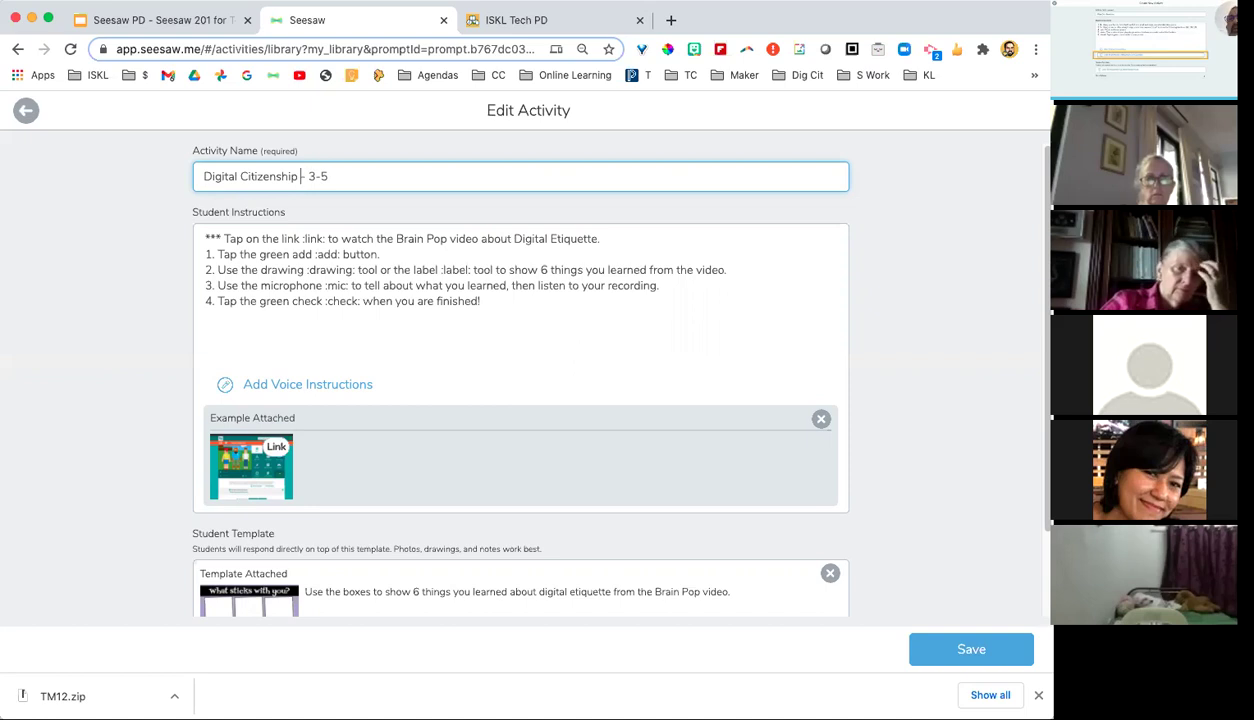
drag(309, 176, 361, 175)
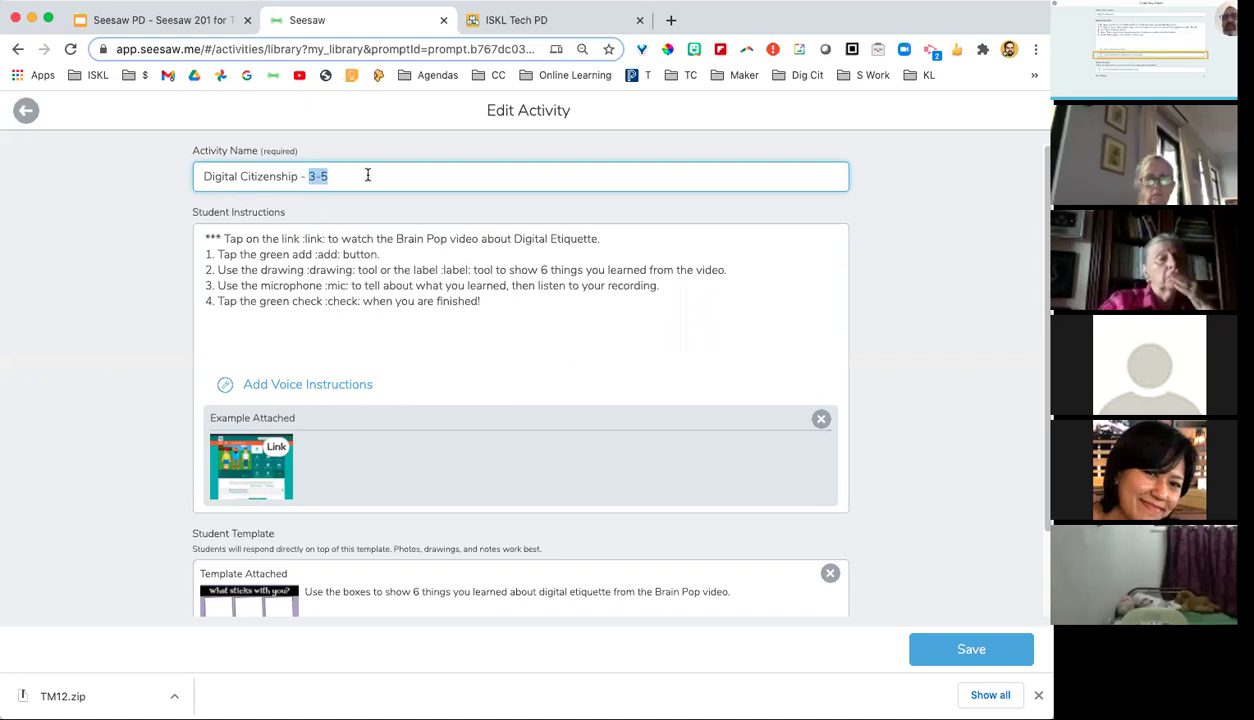
text(Grade)
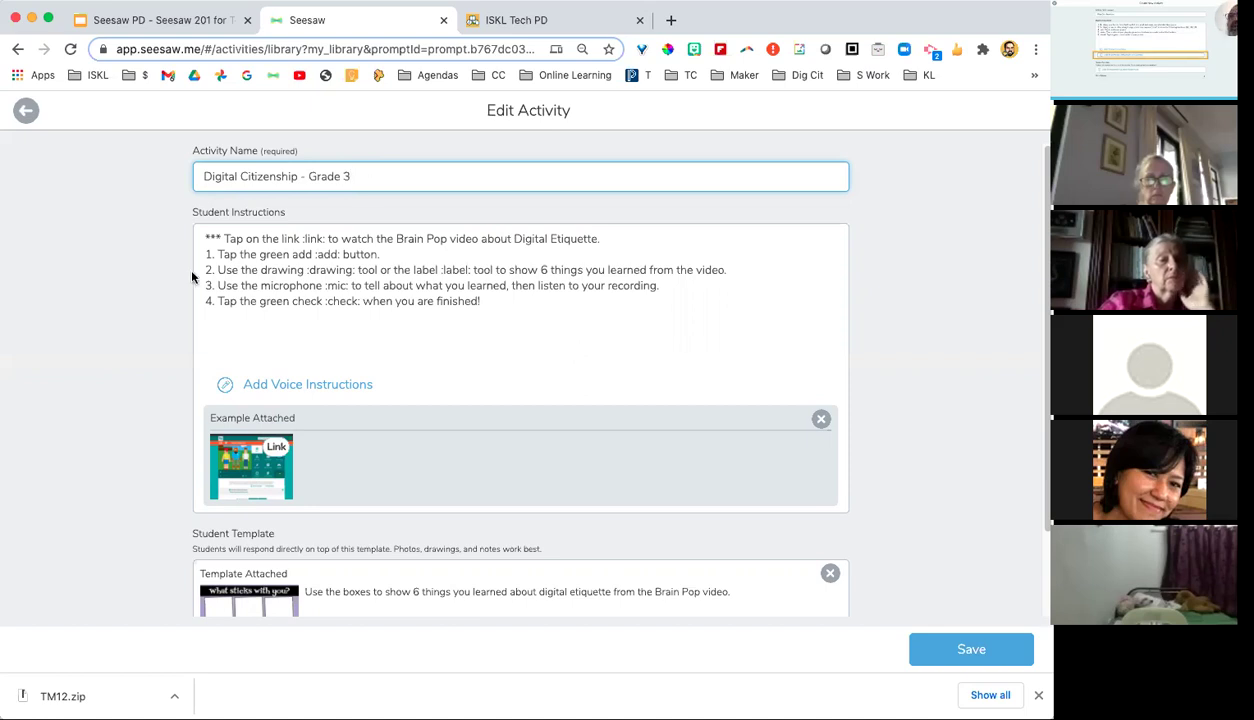
Step: Insert the line "4. Have your parent comment in your video." after the microphone step in the student instructions
click(298, 239)
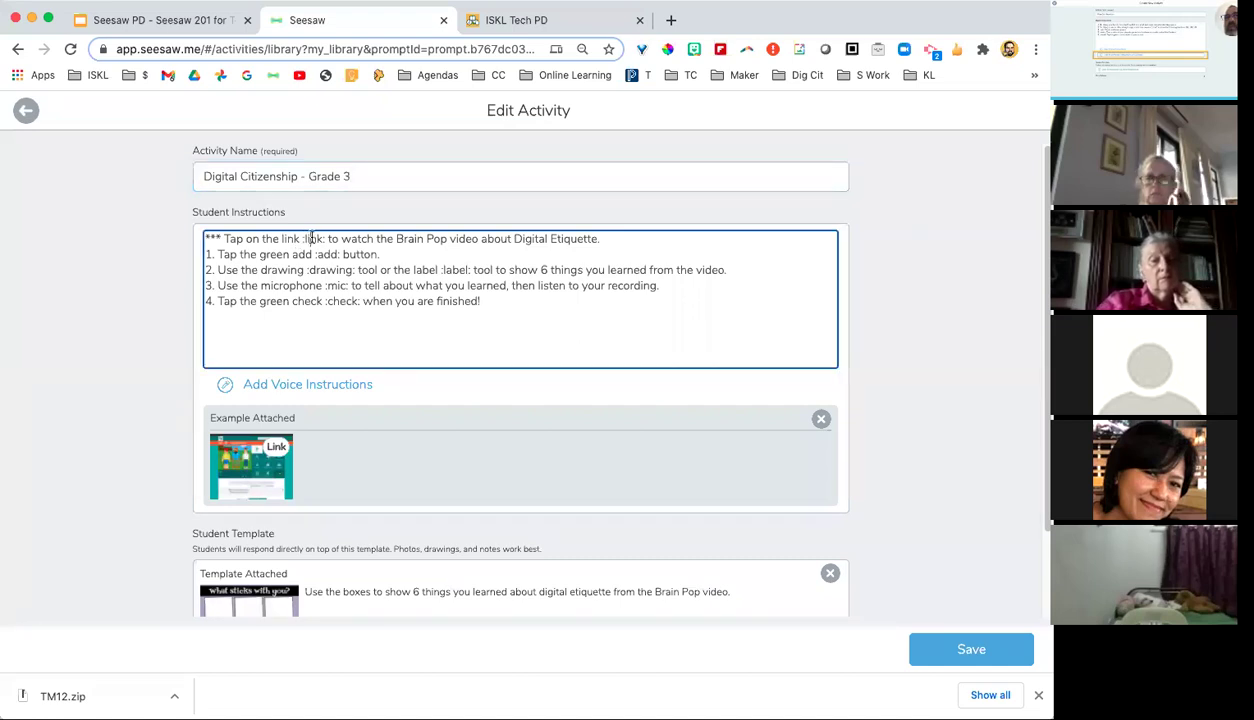
drag(326, 240, 293, 240)
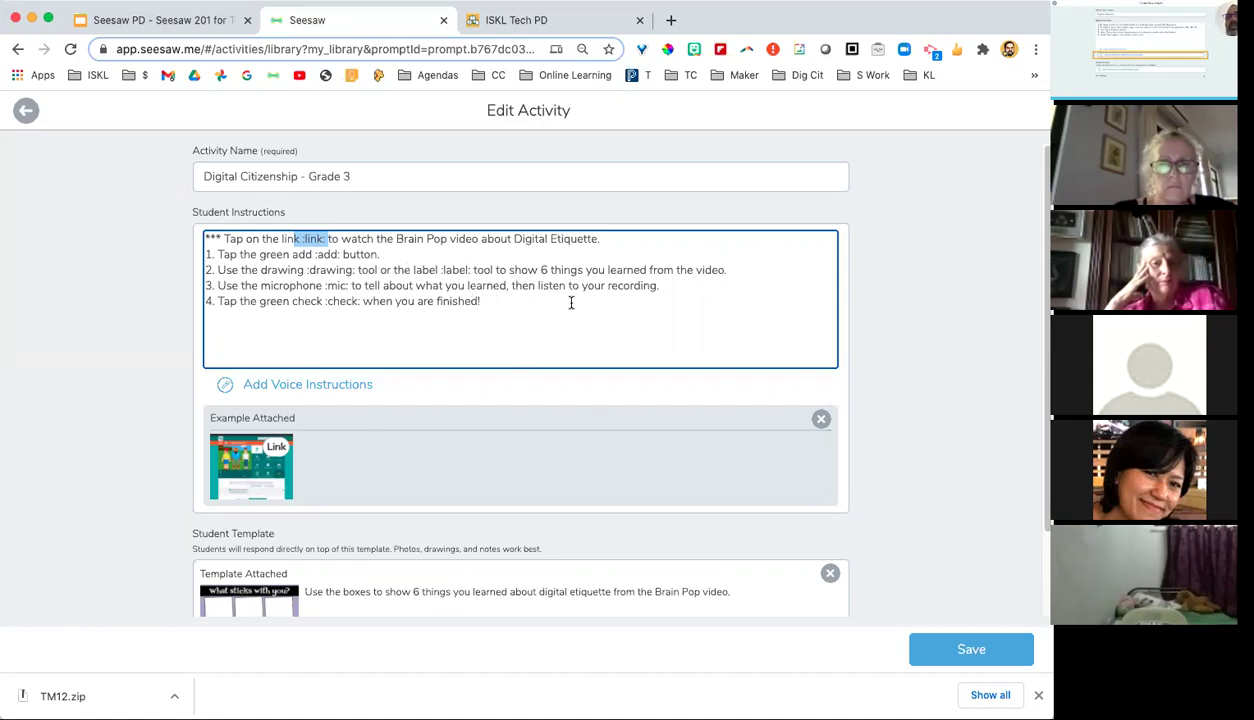
click(661, 286)
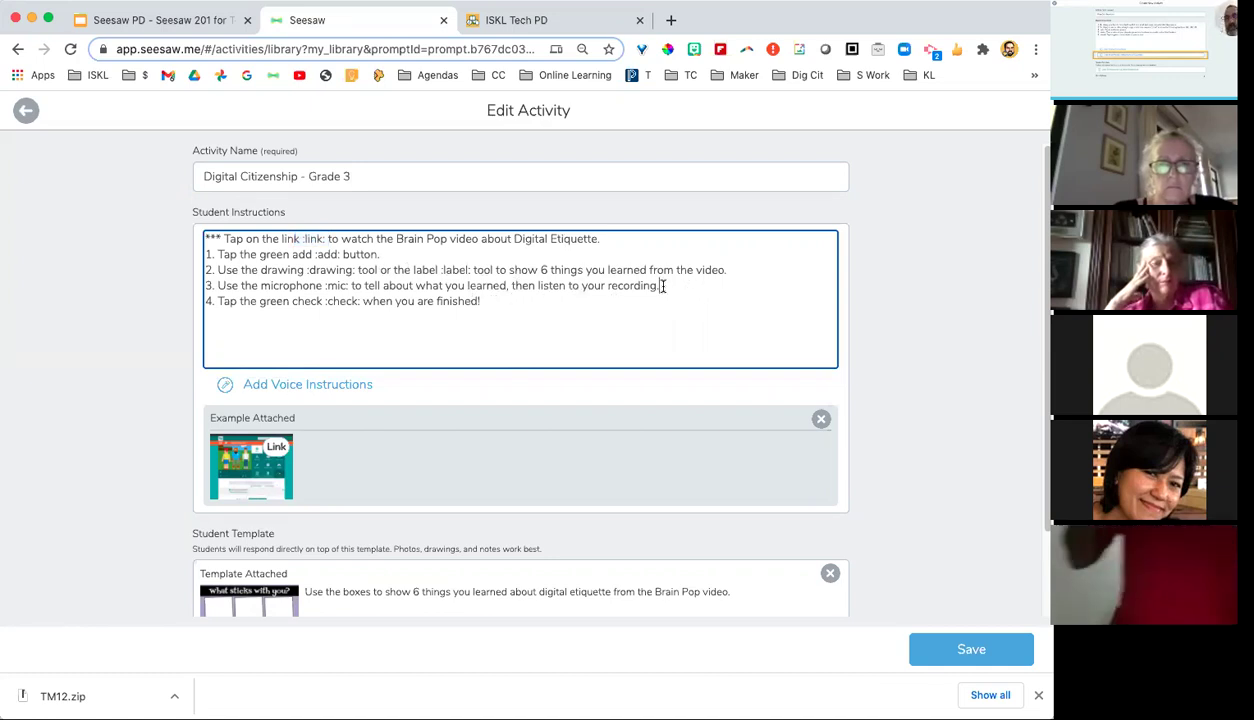
key(Return)
text(4. )
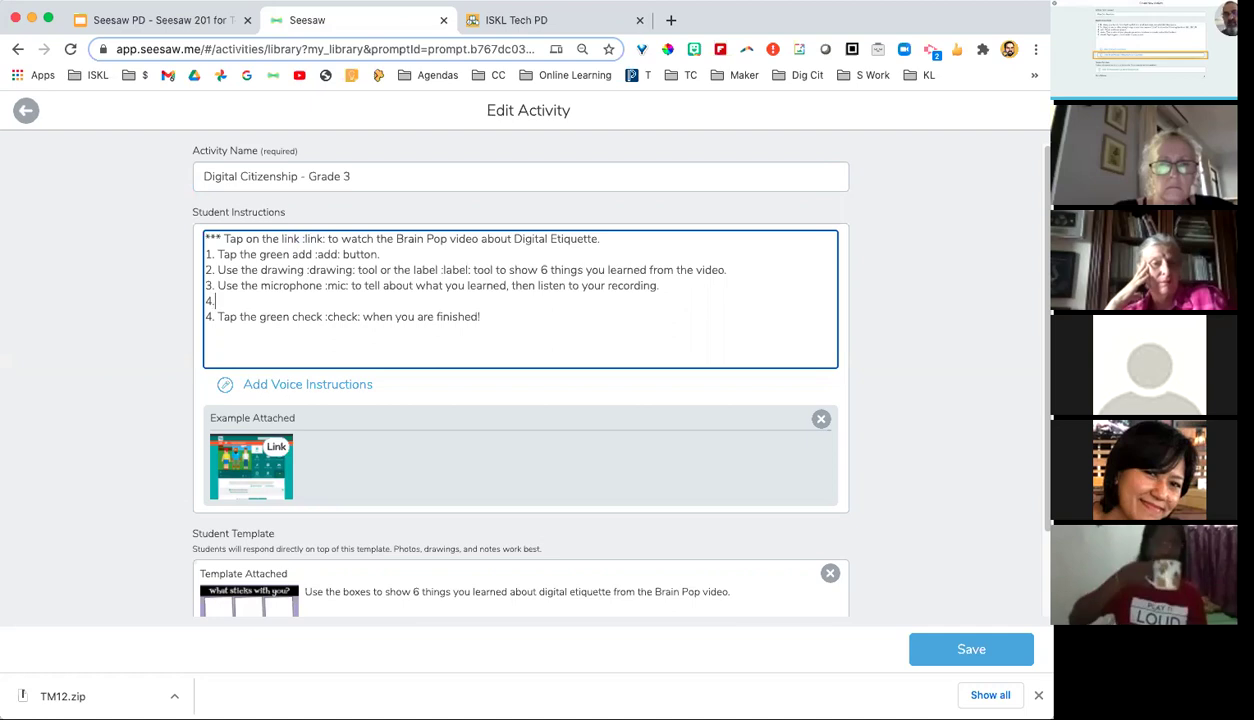
text(Have)
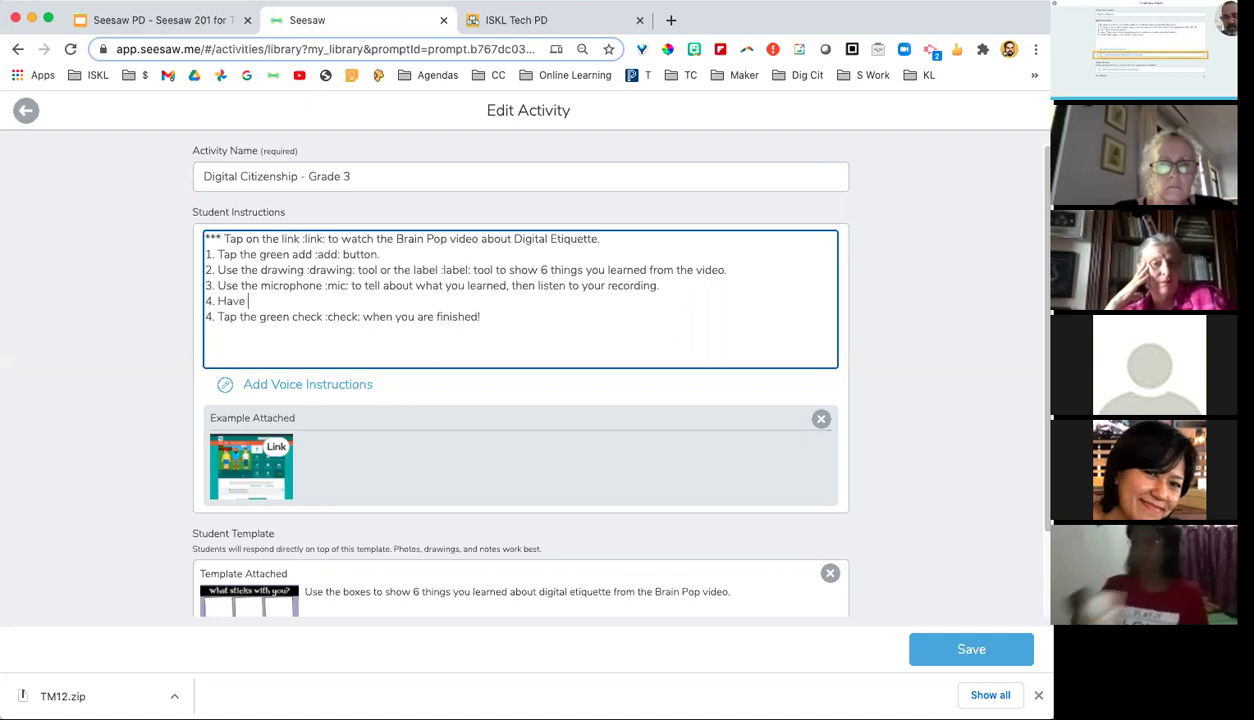
text( your parent )
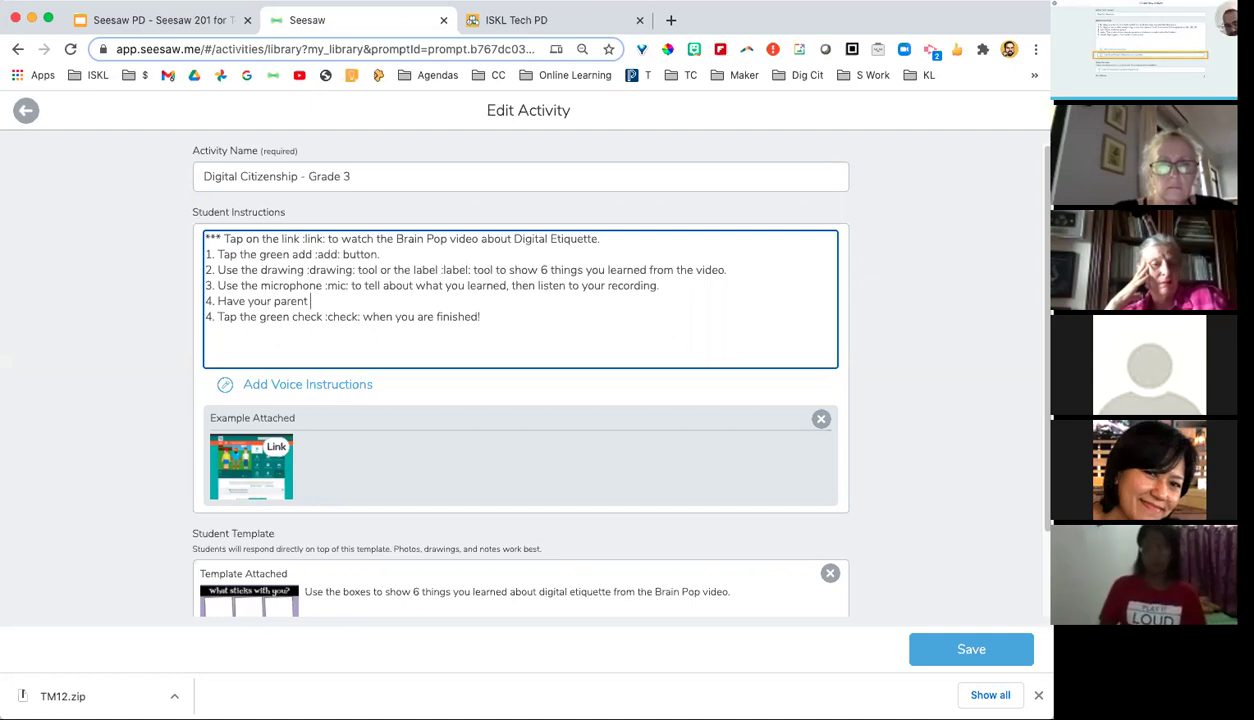
text(comment)
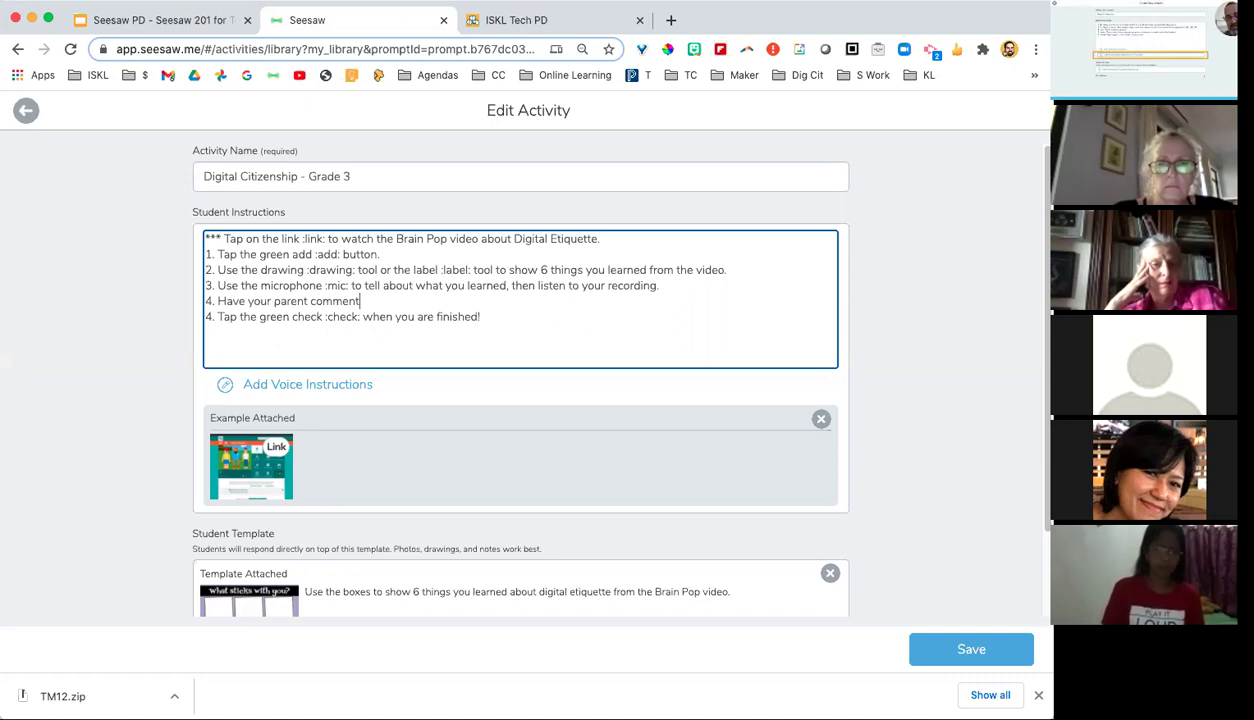
text( in your video)
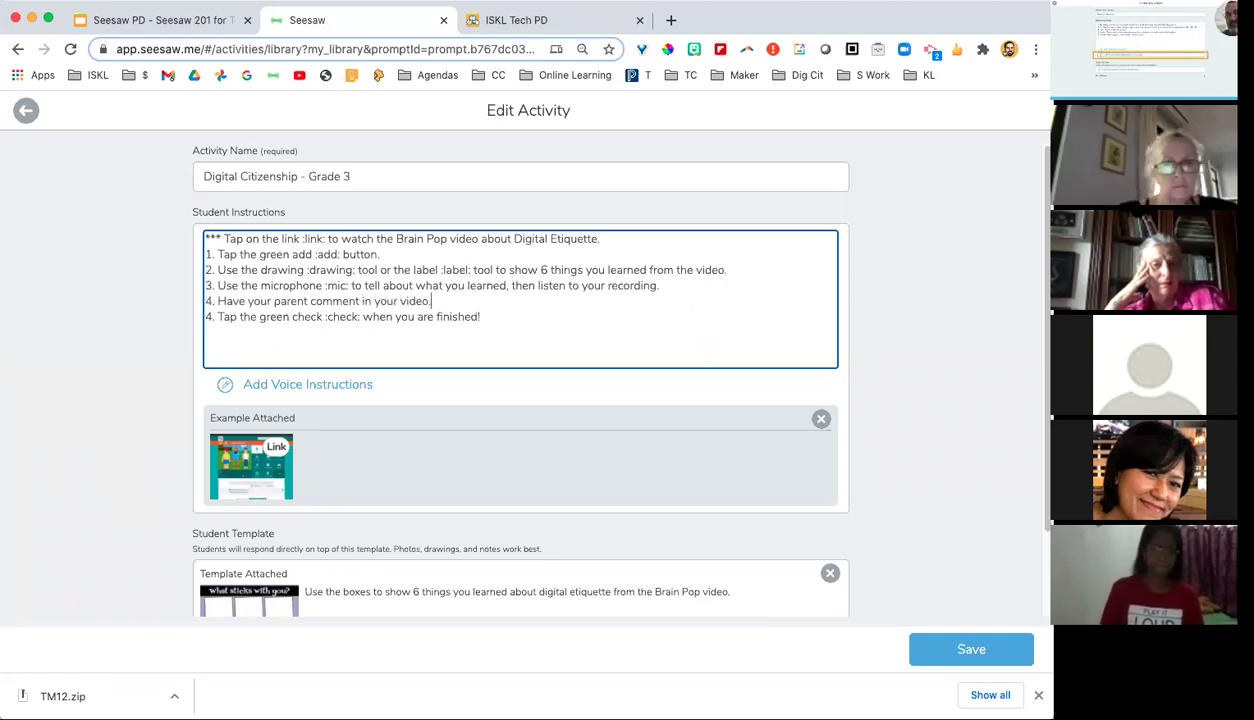
text(.)
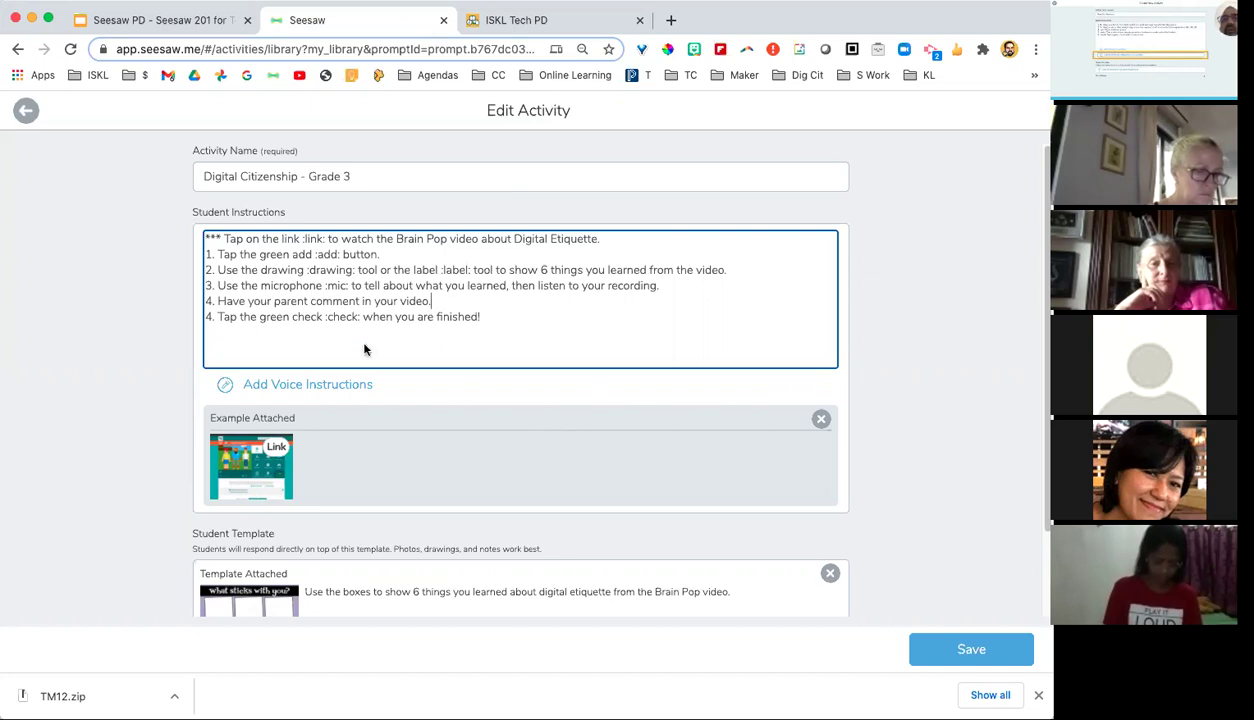
Step: Renumber the final student instruction about tapping the green check as 5
click(212, 317)
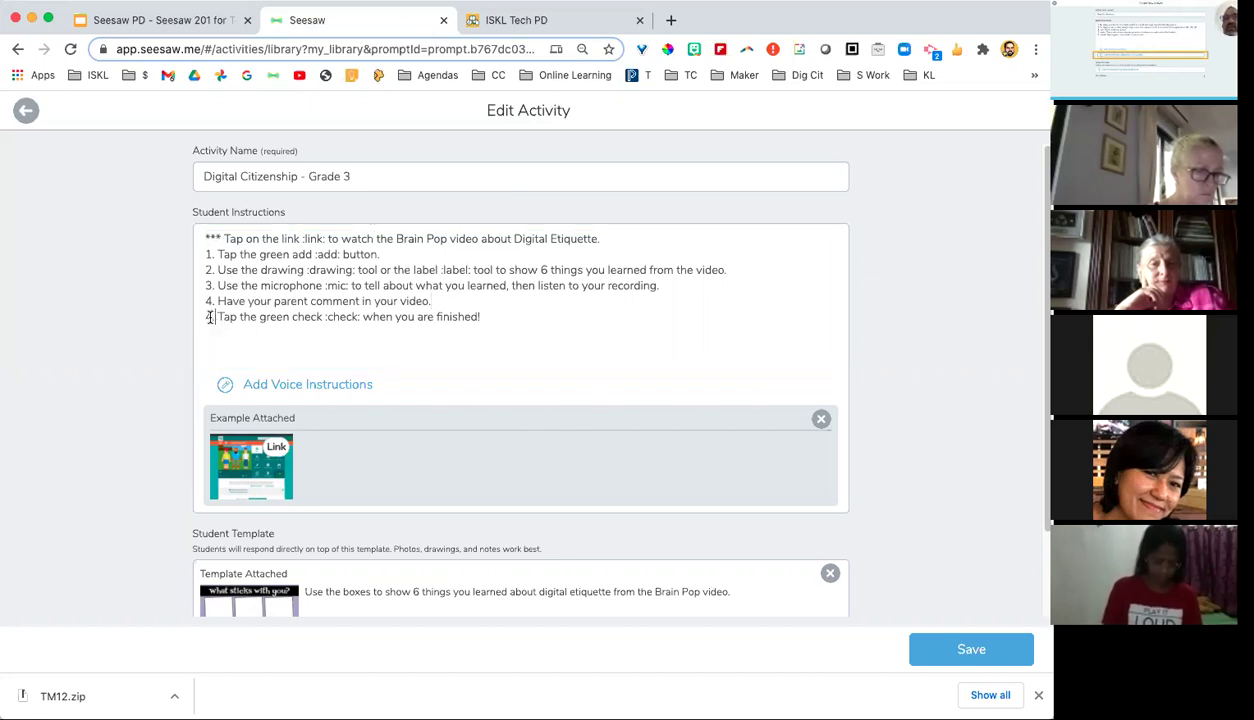
key(BackSpace)
text(5.)
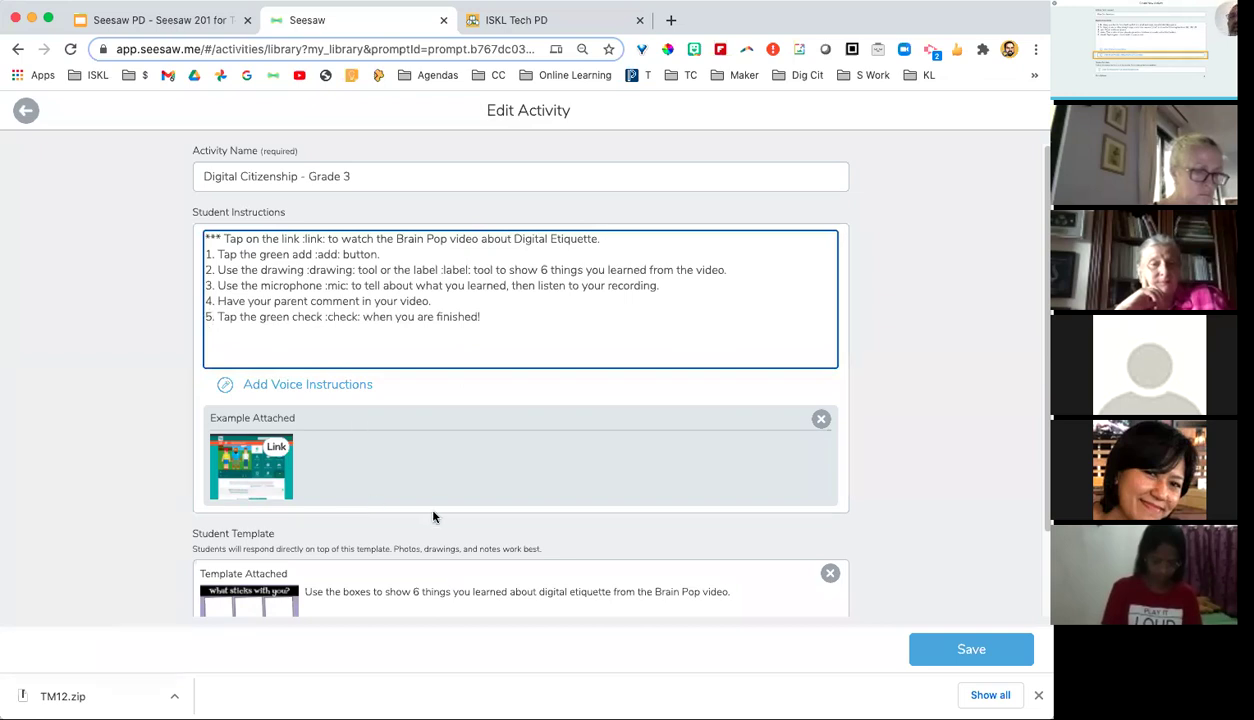
click(378, 460)
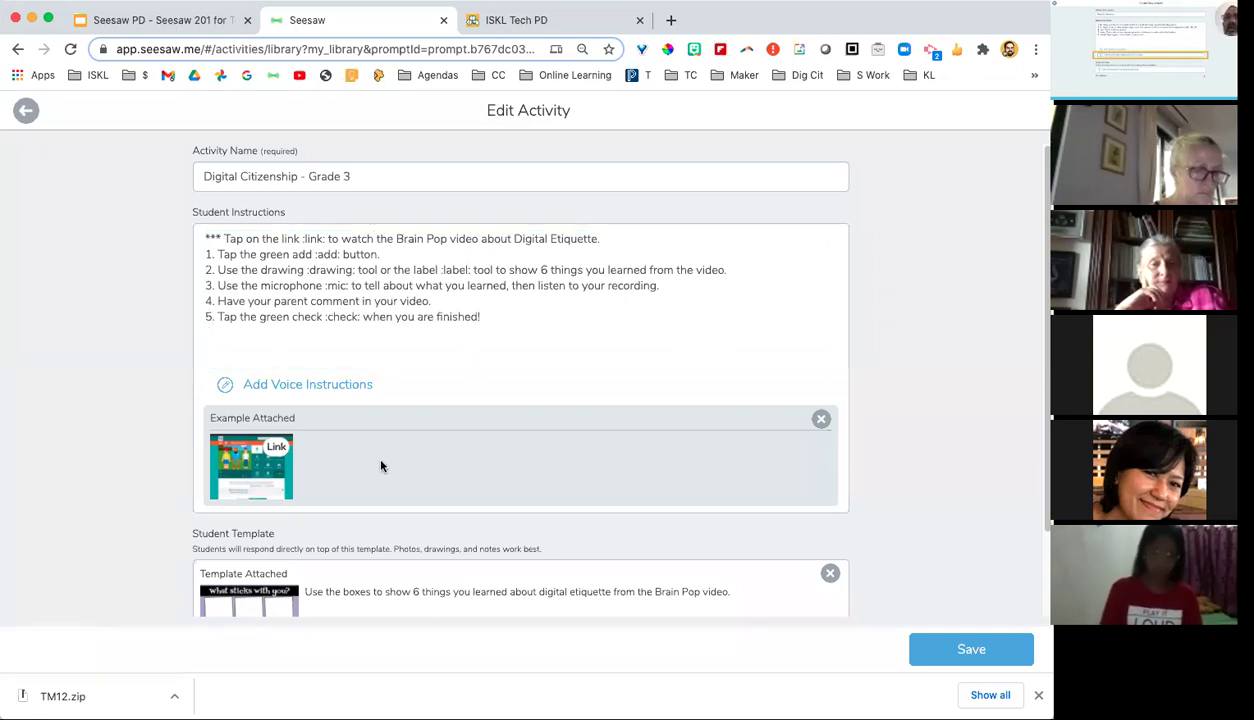
Step: Record a voice comment of about 7 seconds on the attached Digital Etiquette example, allowing microphone access, and save it to the activity
click(275, 447)
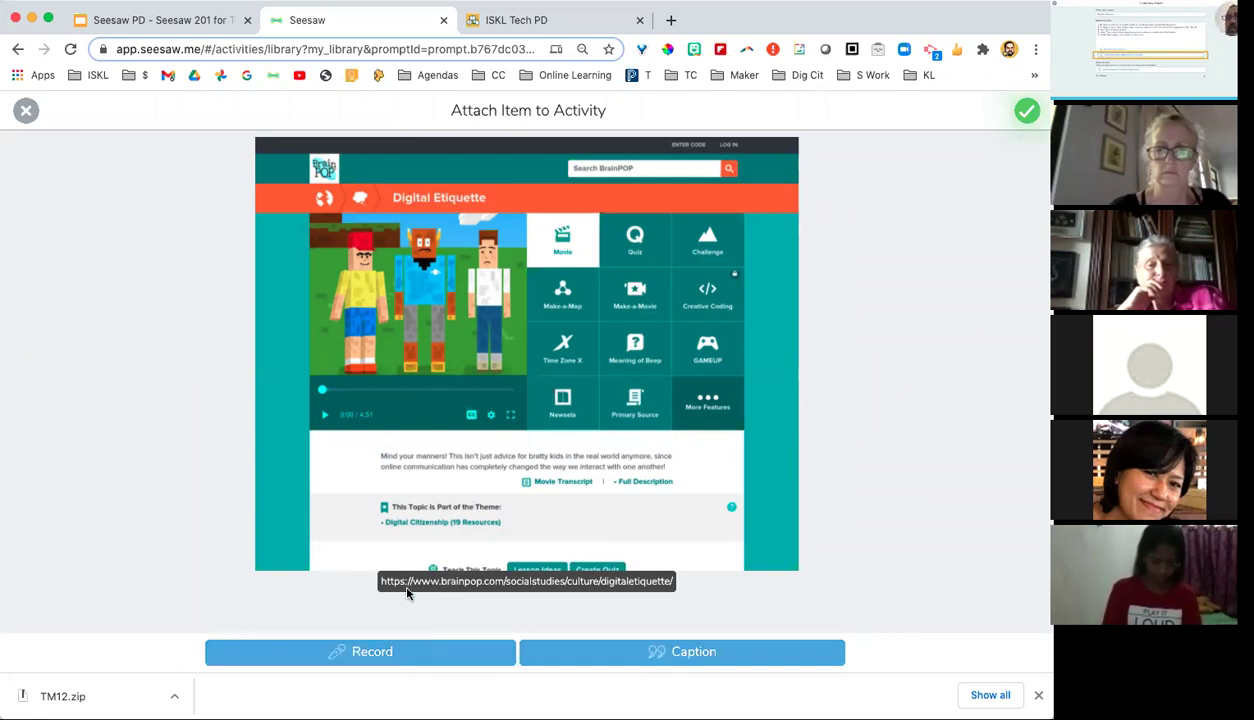
click(333, 655)
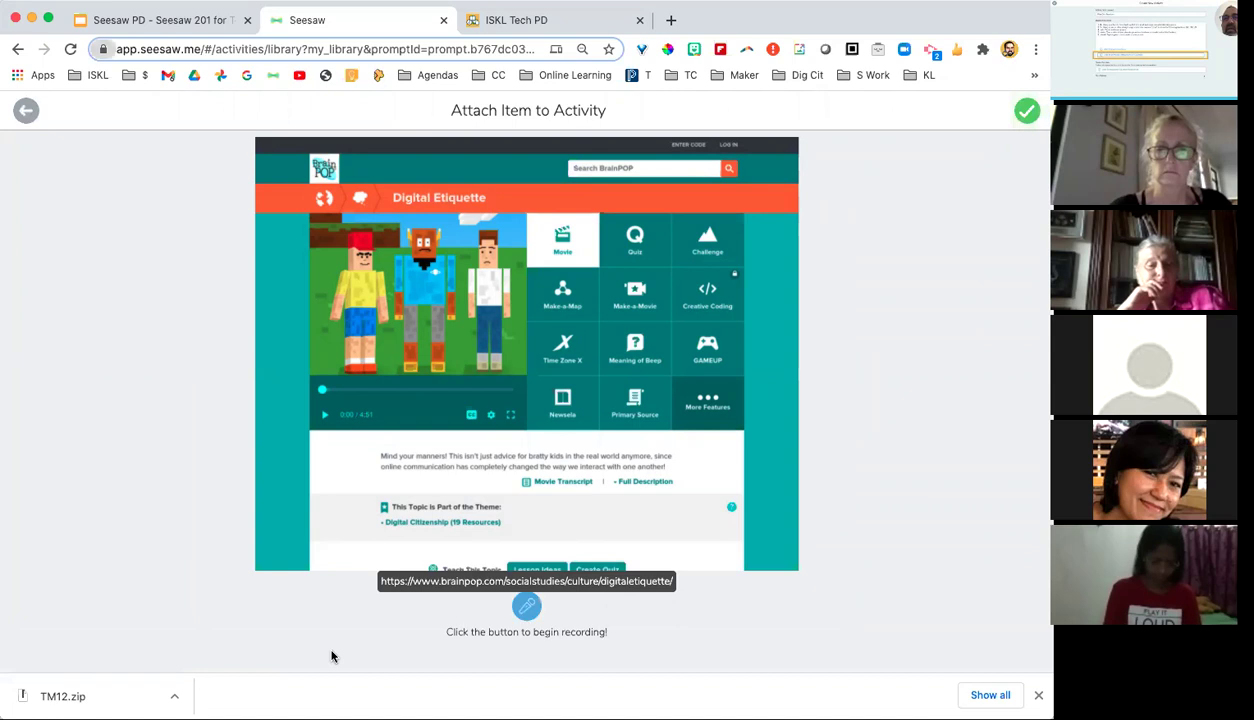
click(528, 605)
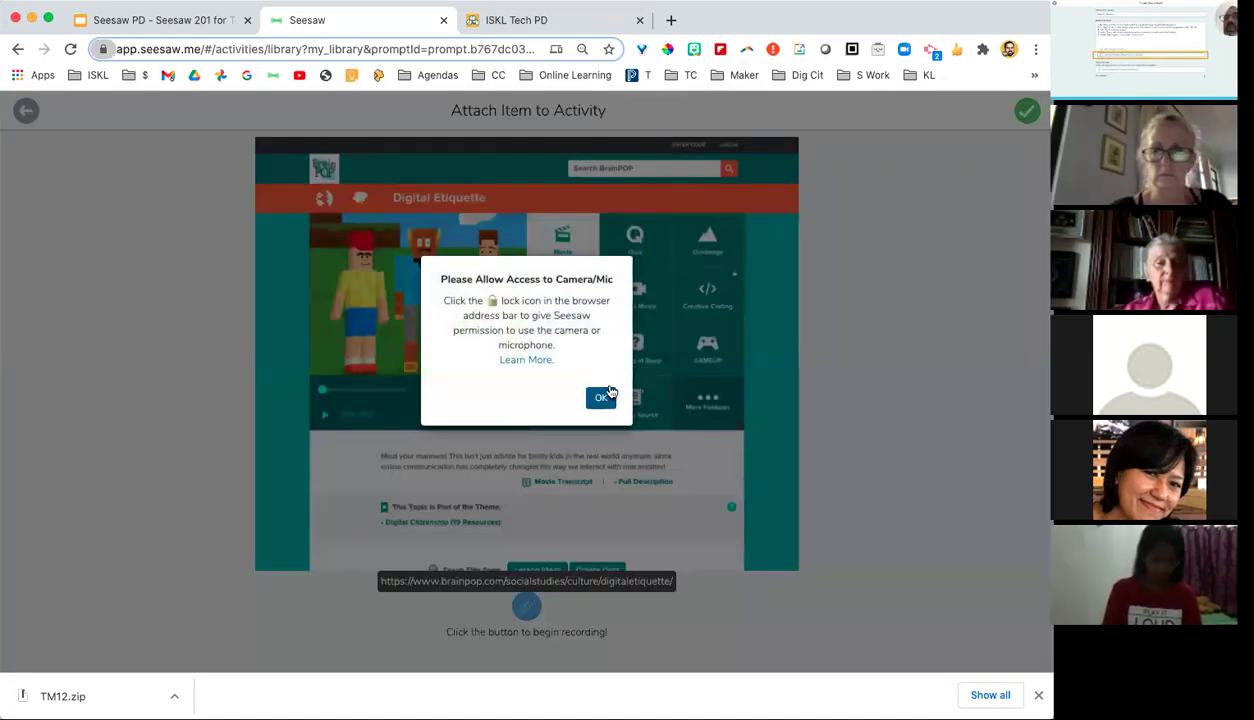
click(605, 397)
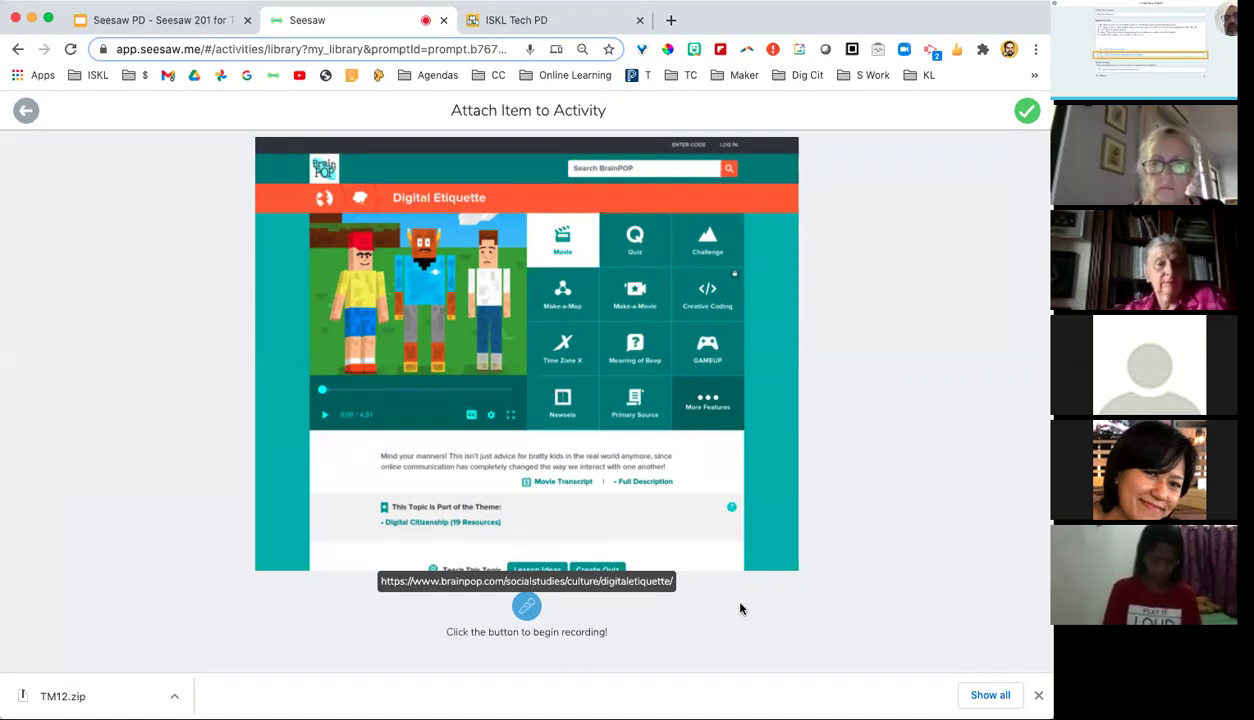
click(525, 607)
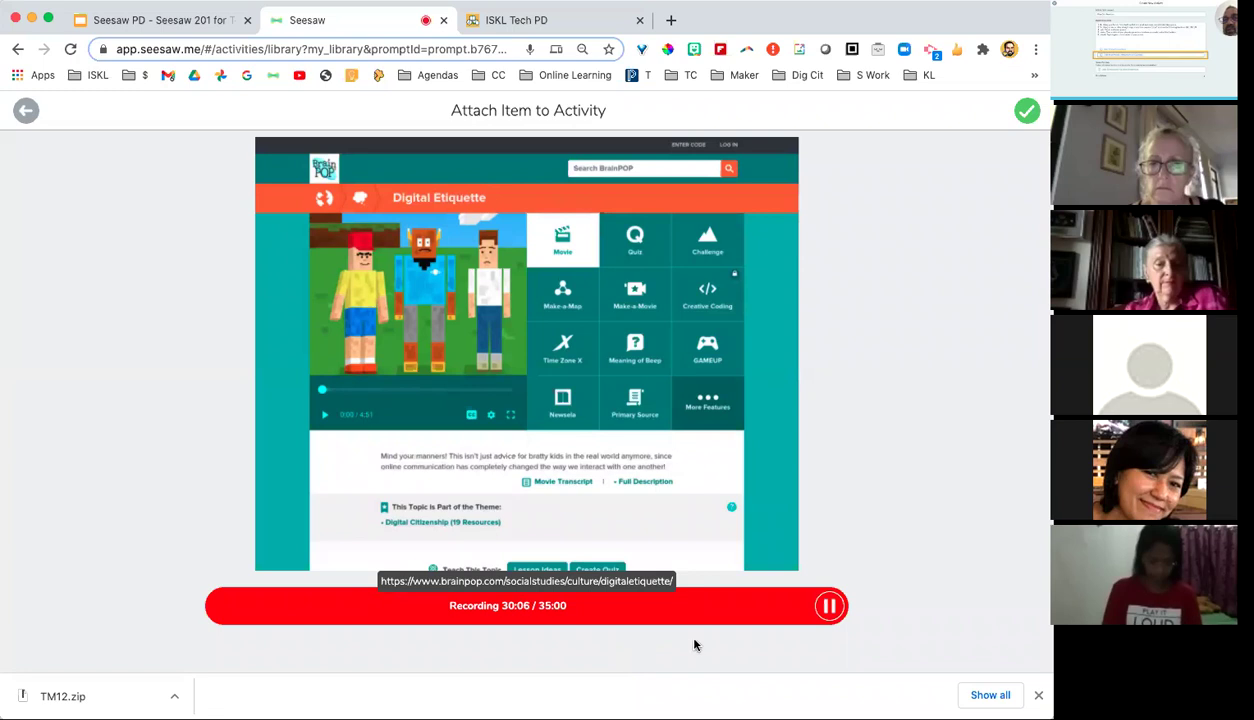
click(829, 605)
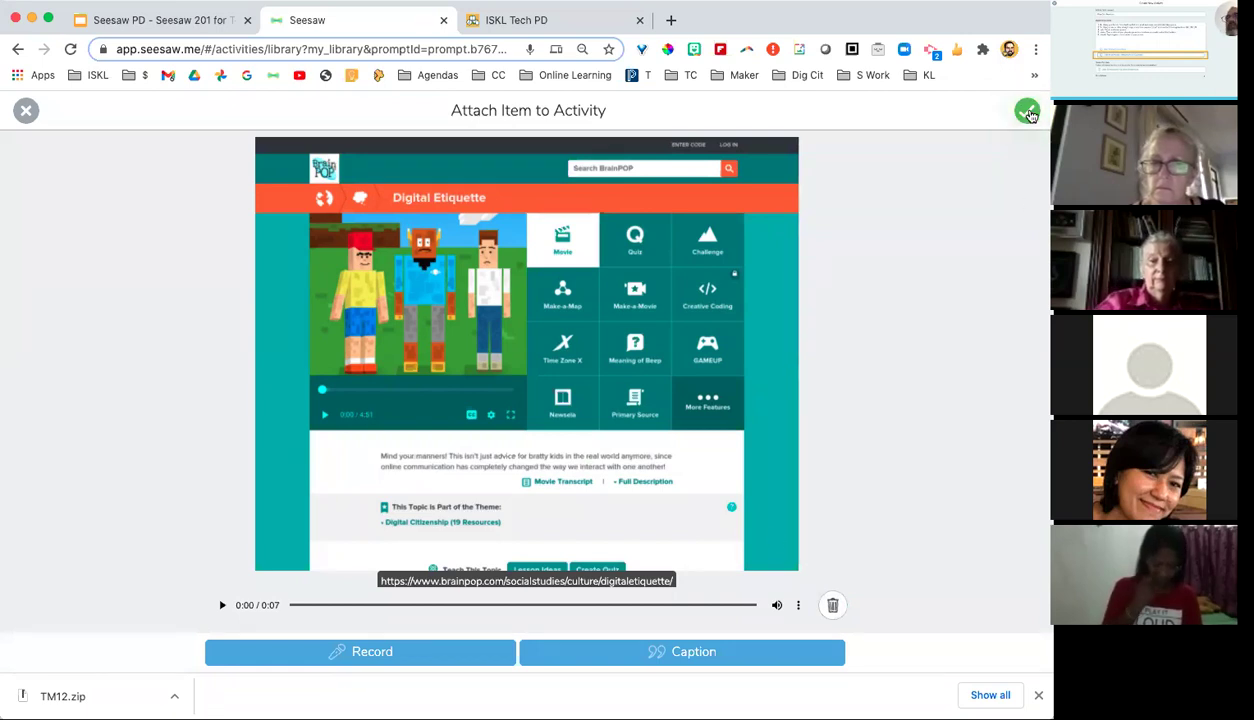
click(1027, 112)
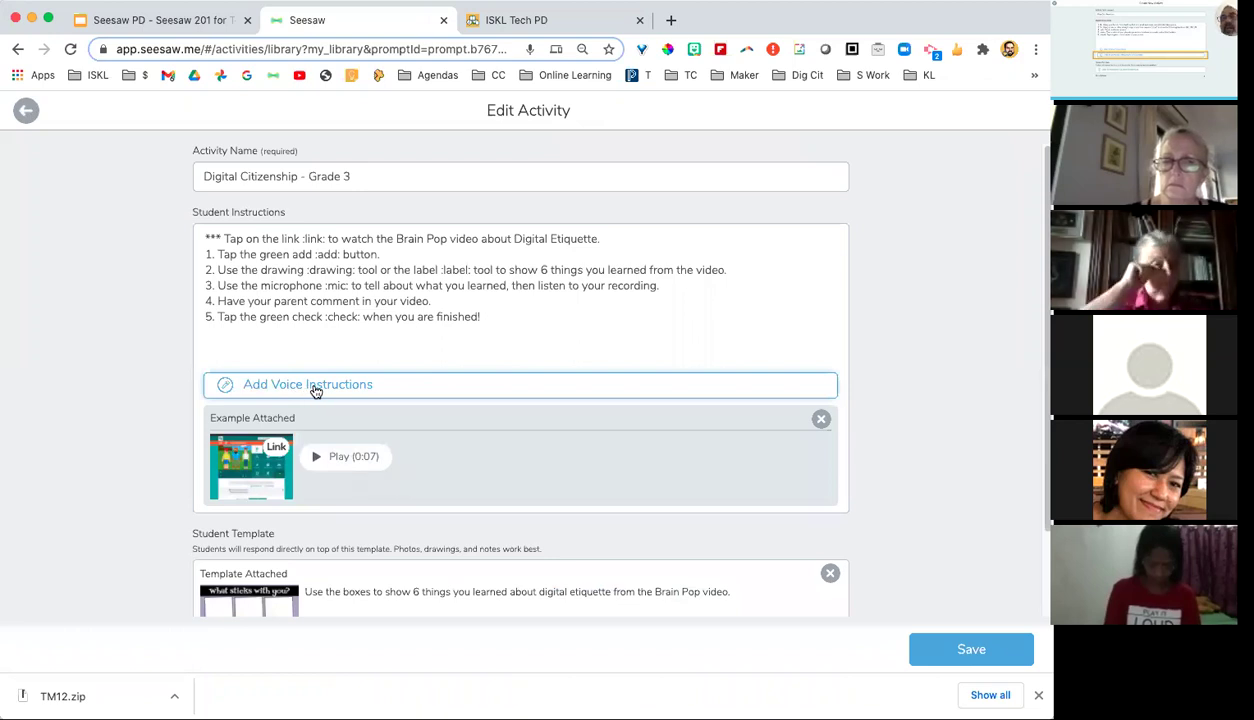
Step: Open the attached "What sticks with you?" student template for editing
scroll(510, 453, down, 1)
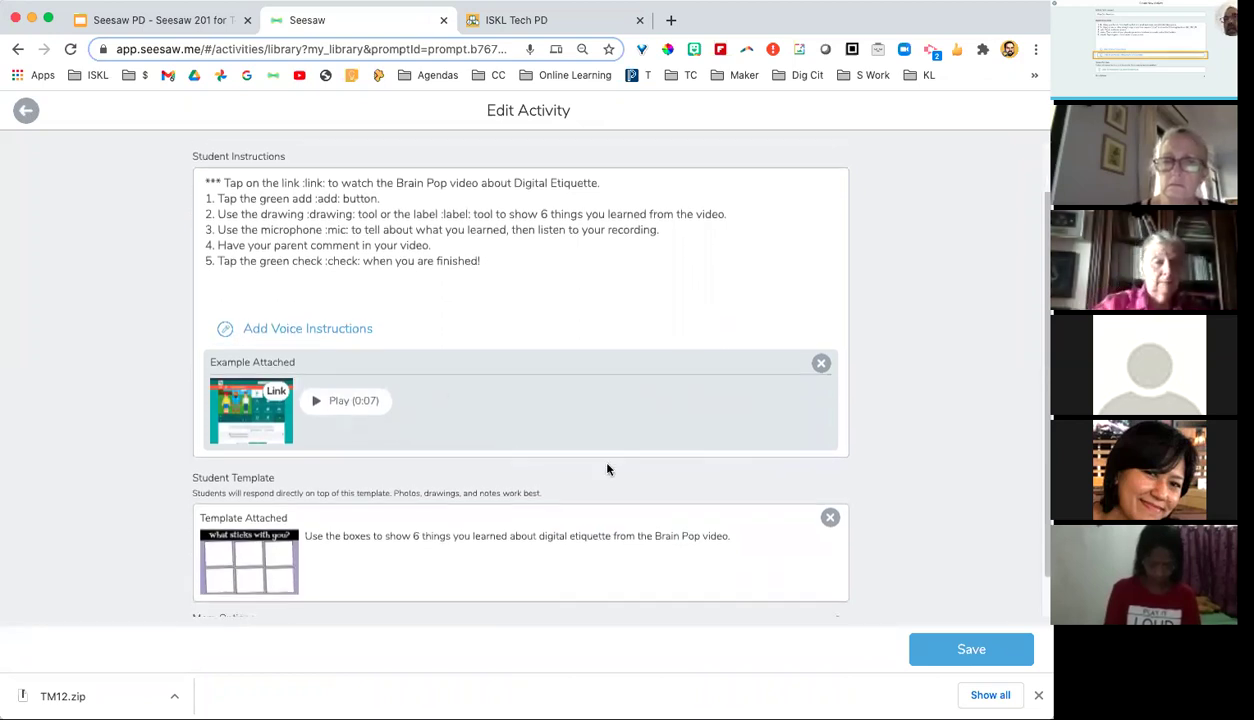
click(255, 553)
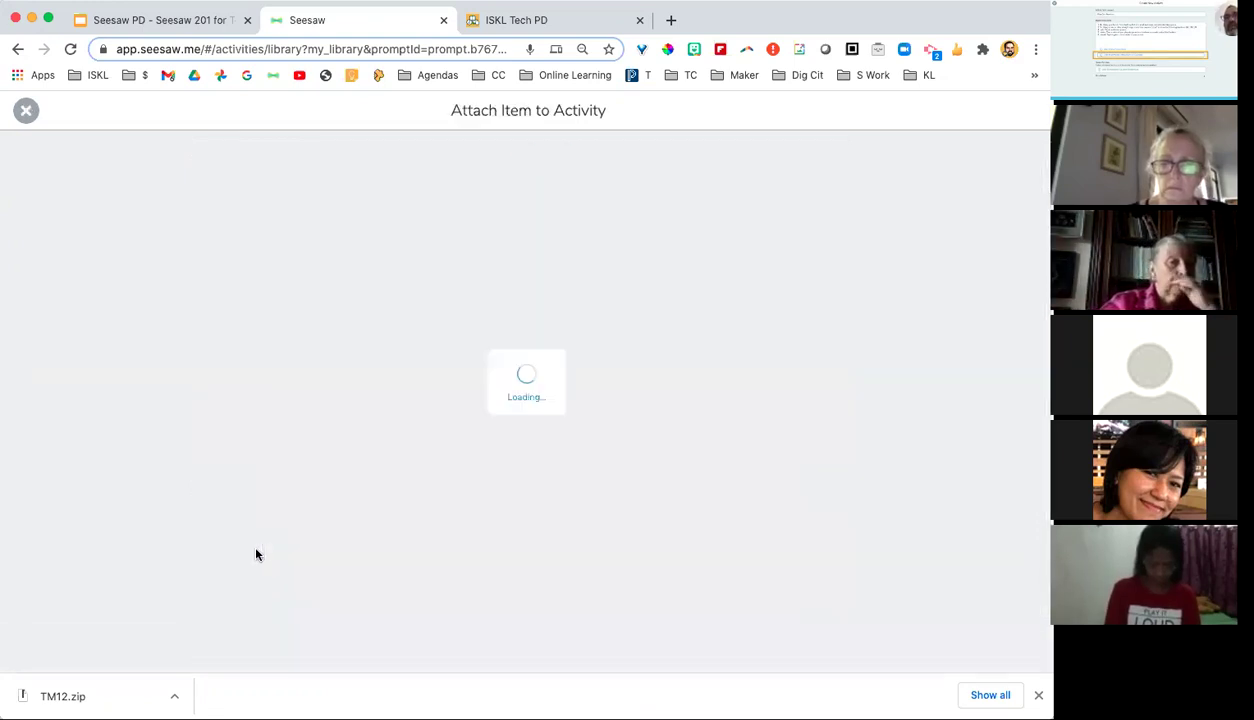
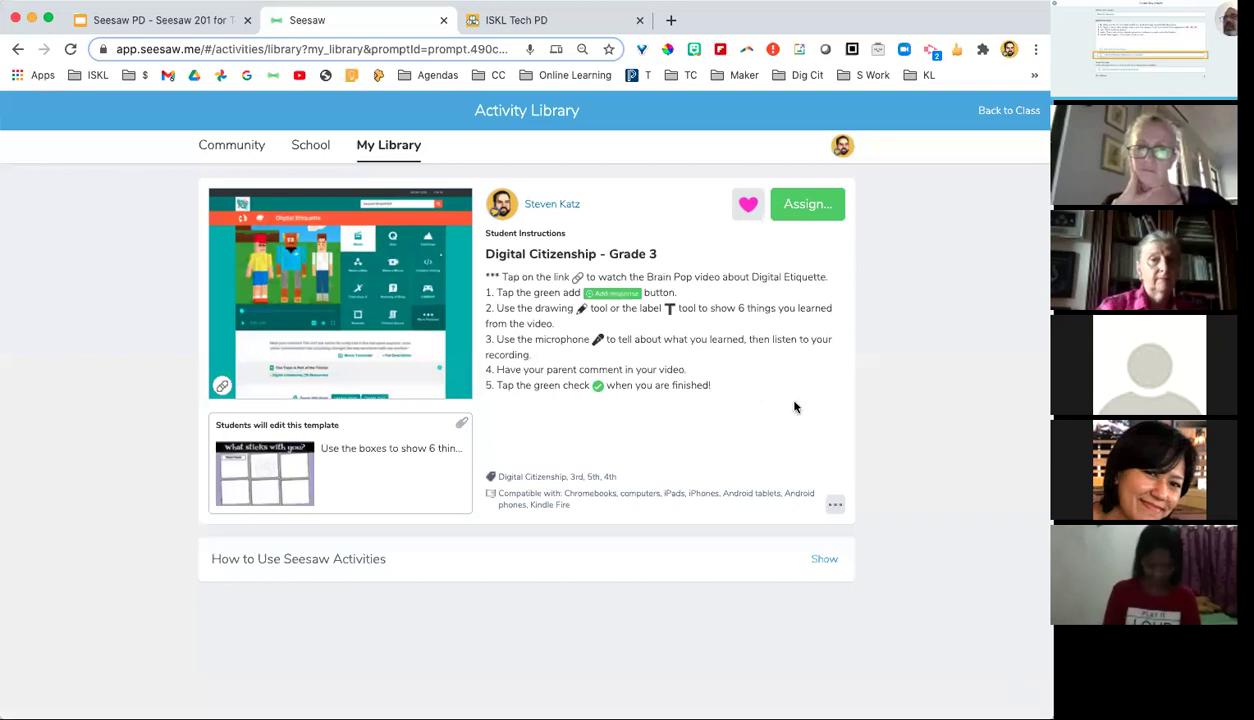
Step: Delete the teacher's own leftover copy of "Internet Safety- 3-5" from the personal activity library
click(389, 146)
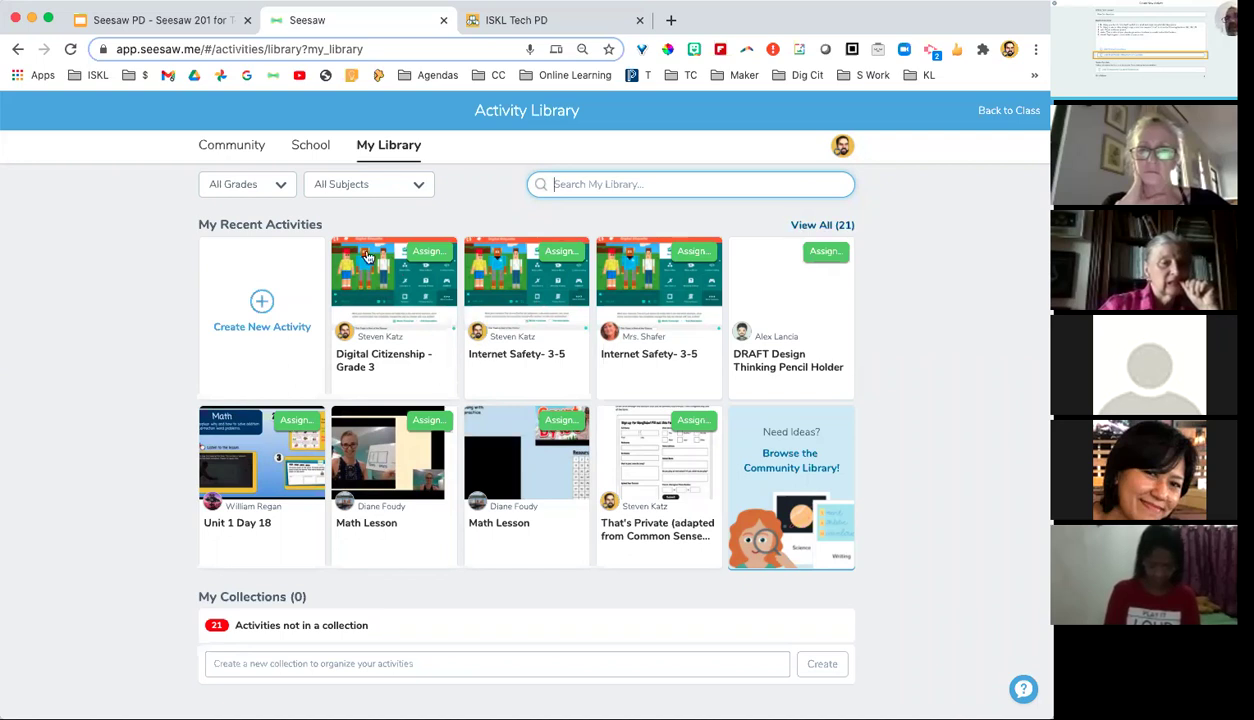
click(547, 354)
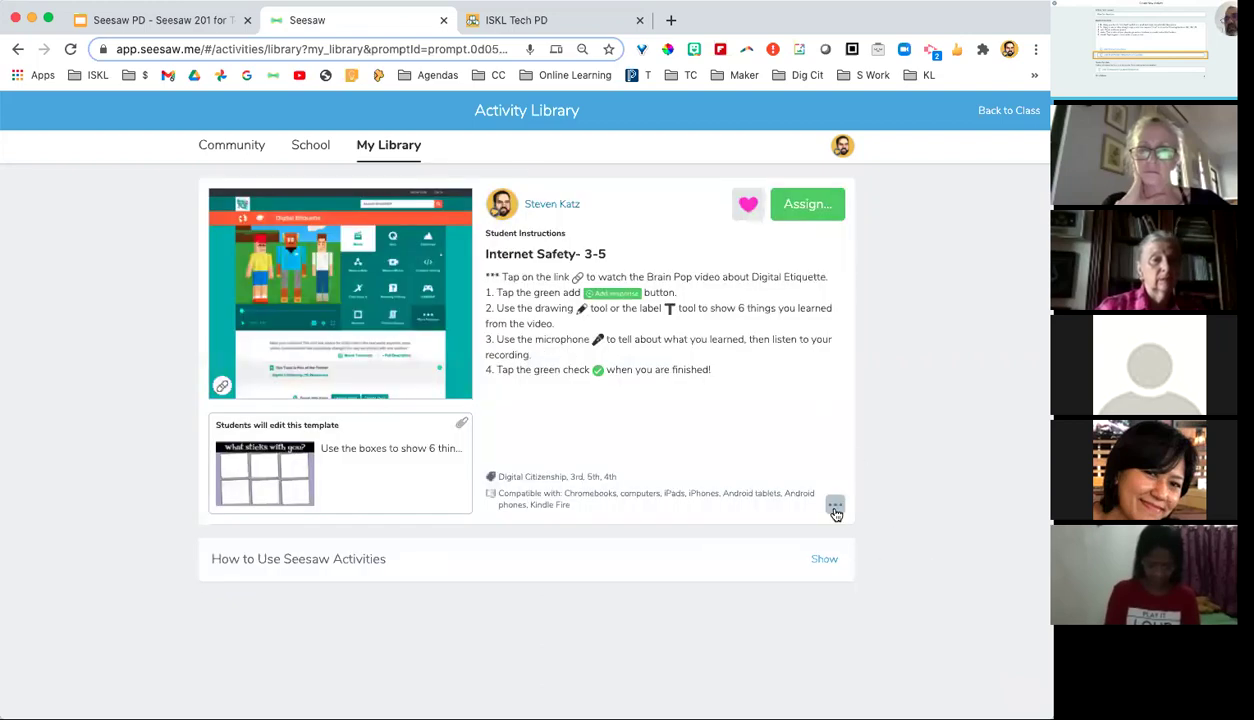
click(835, 509)
click(790, 626)
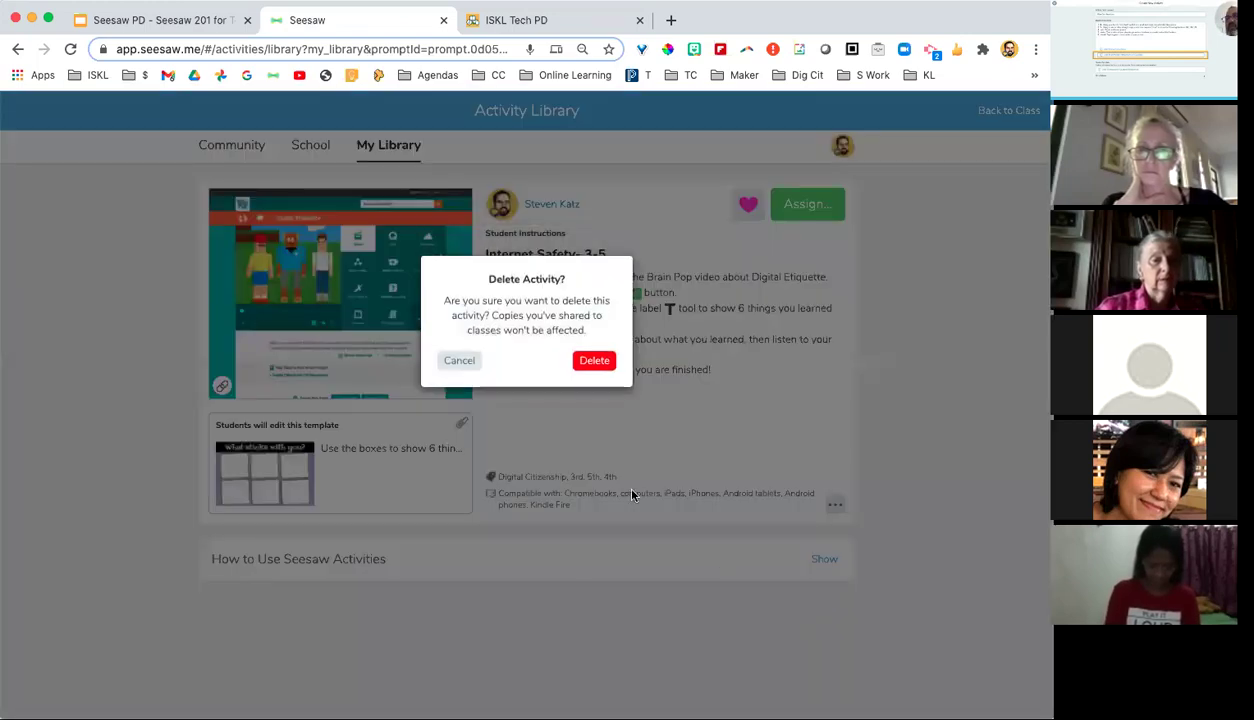
click(584, 360)
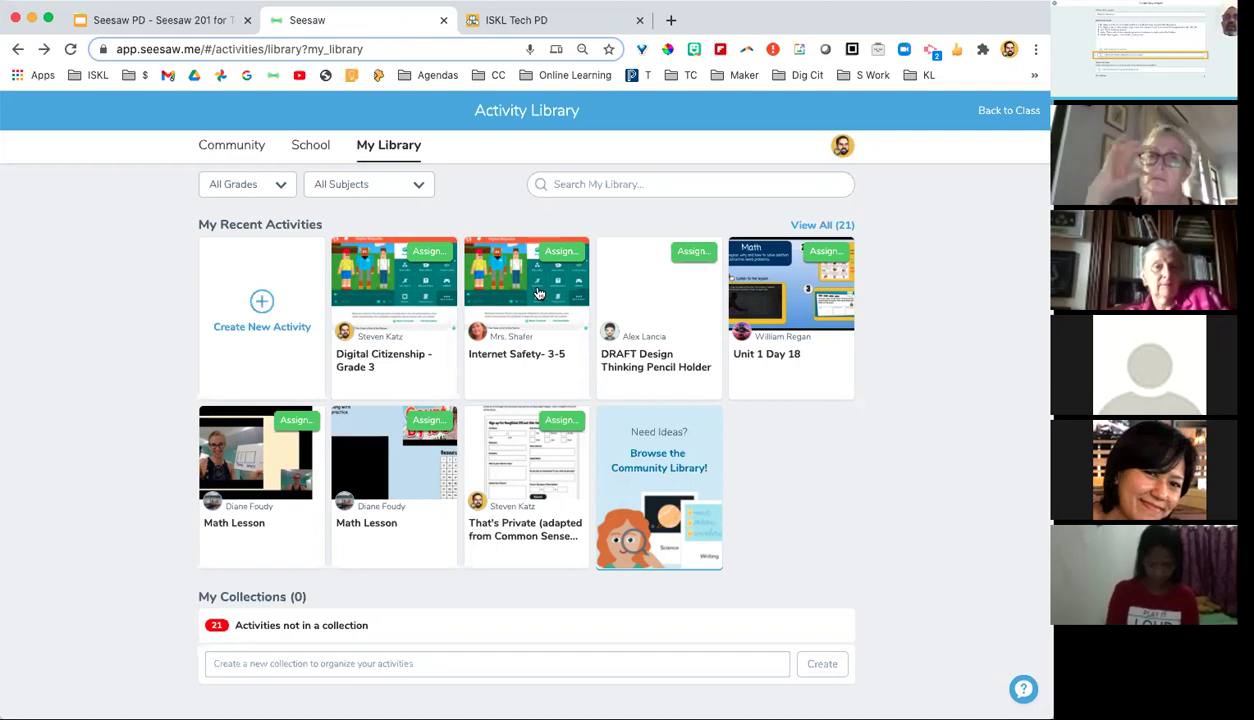
Step: Assign "Digital Citizenship - Grade 3" from the personal library to only the last two students listed in the demo class
click(407, 341)
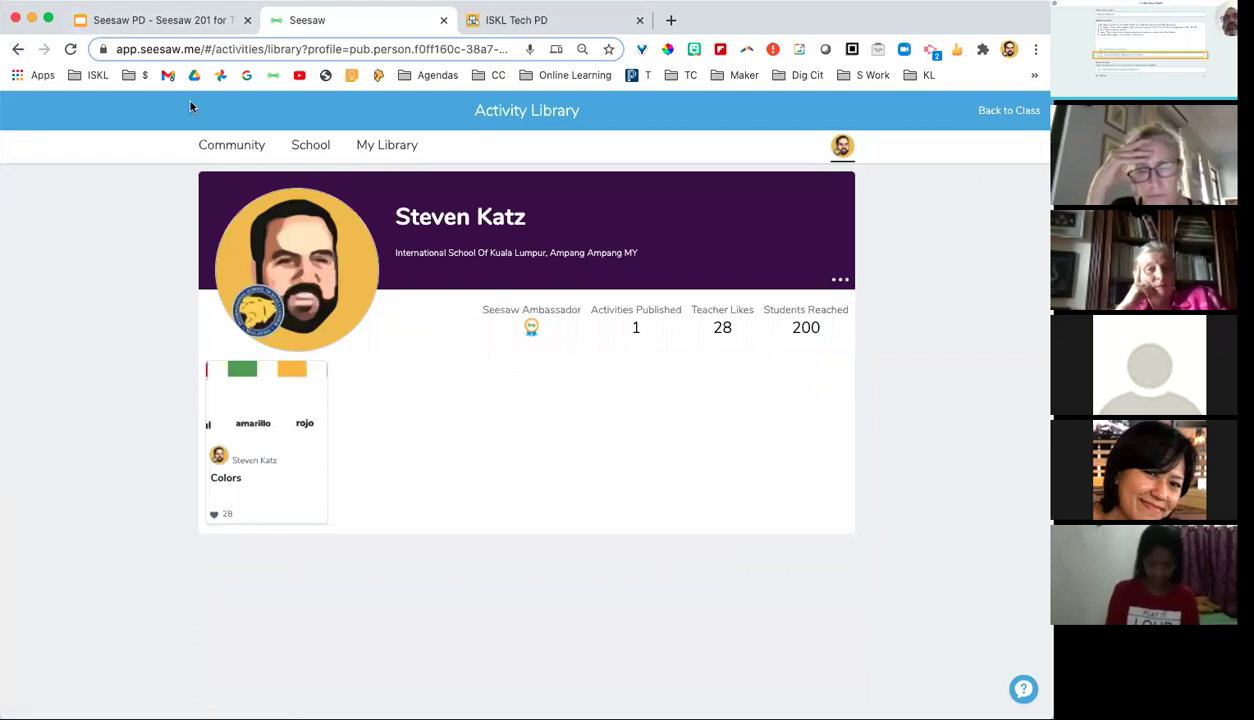
click(385, 145)
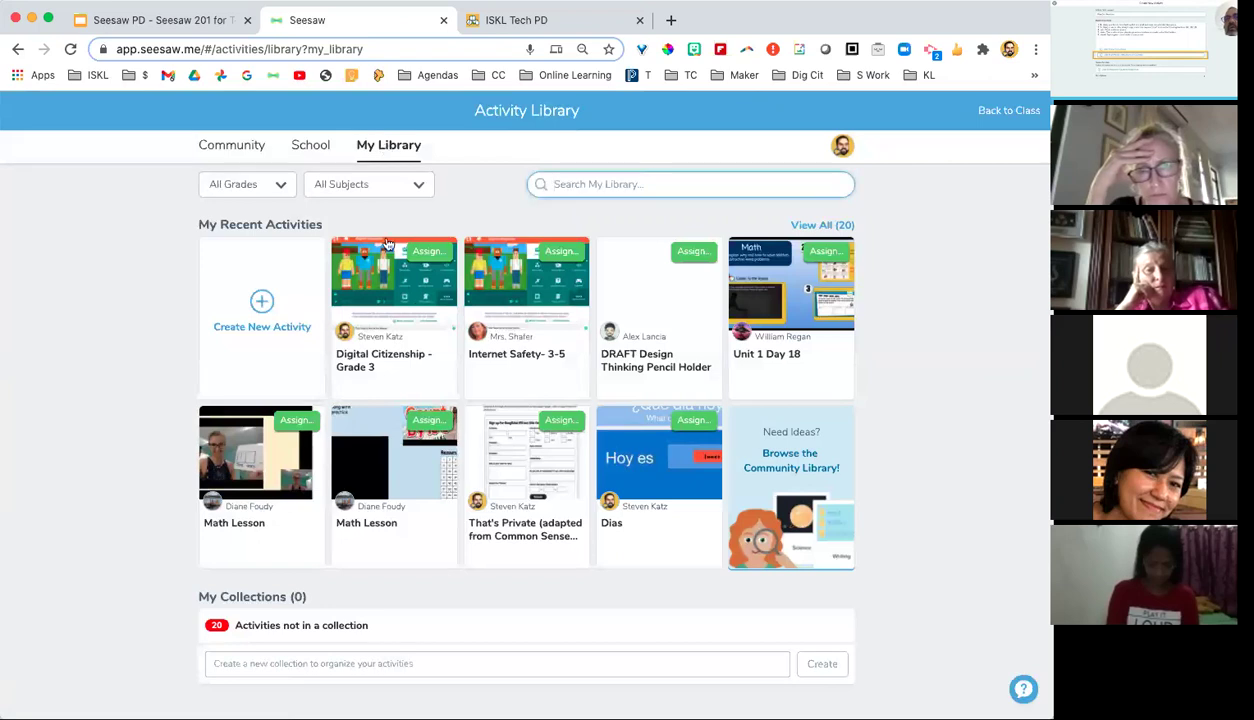
click(430, 252)
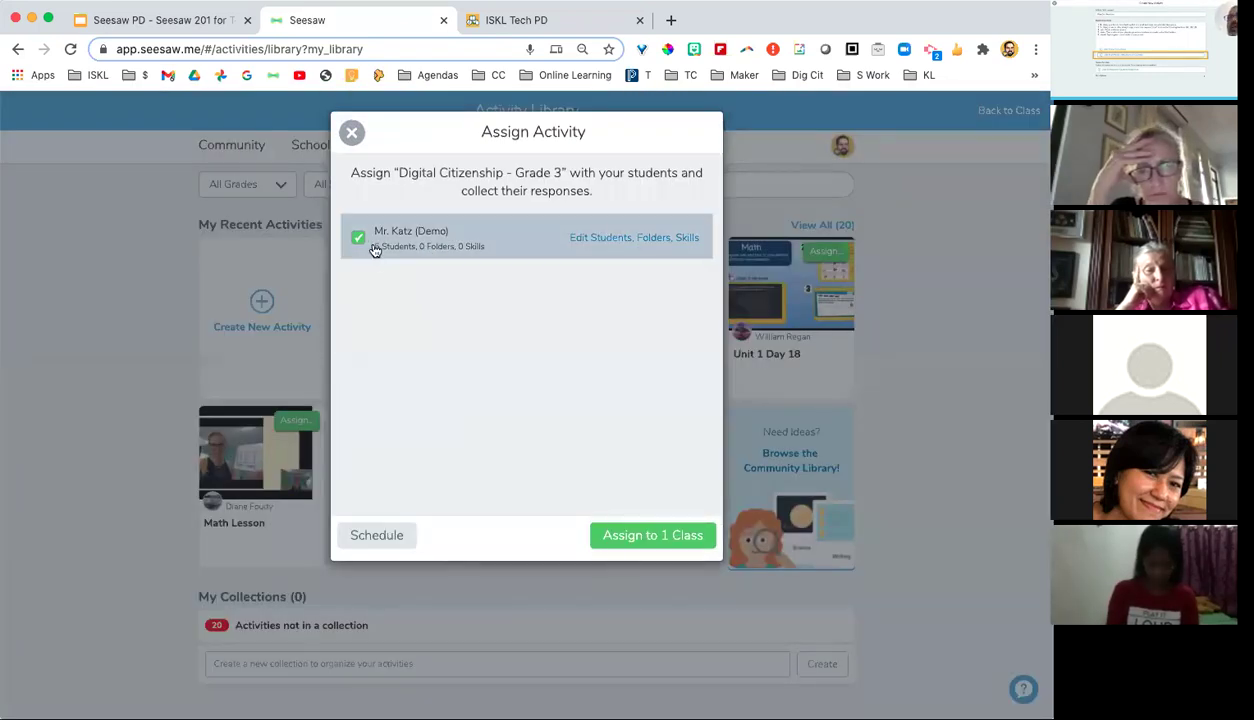
click(586, 239)
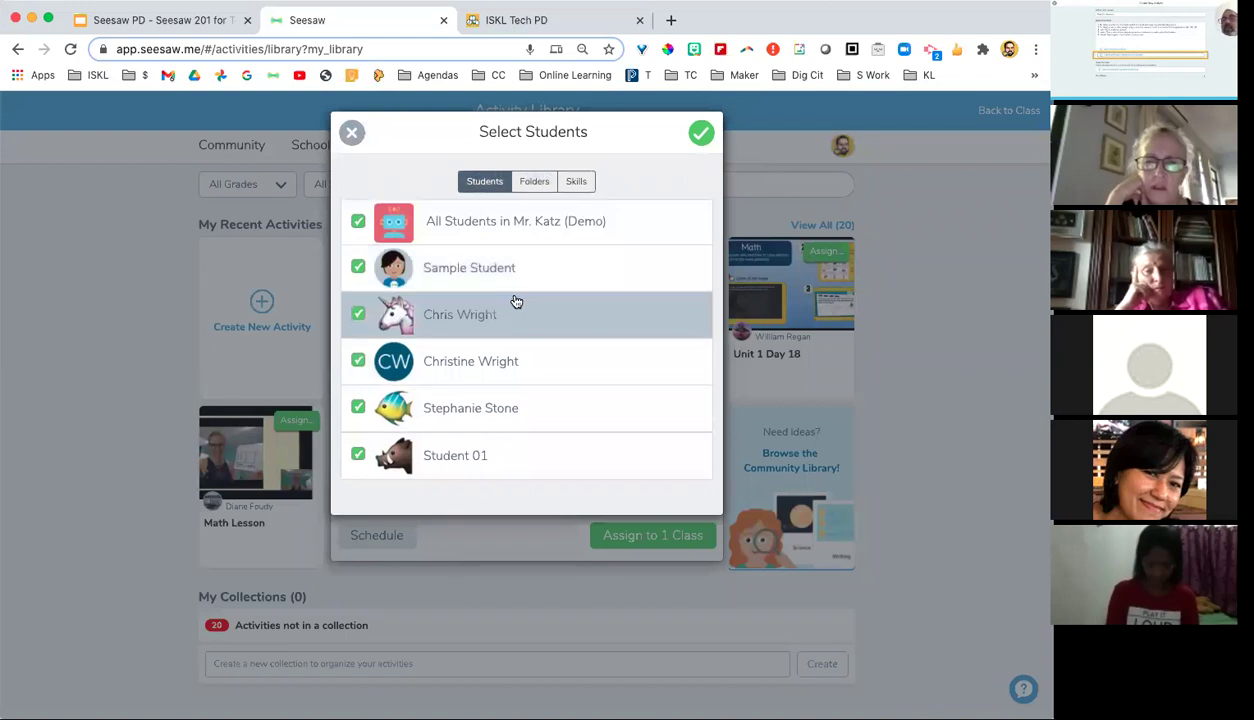
click(358, 314)
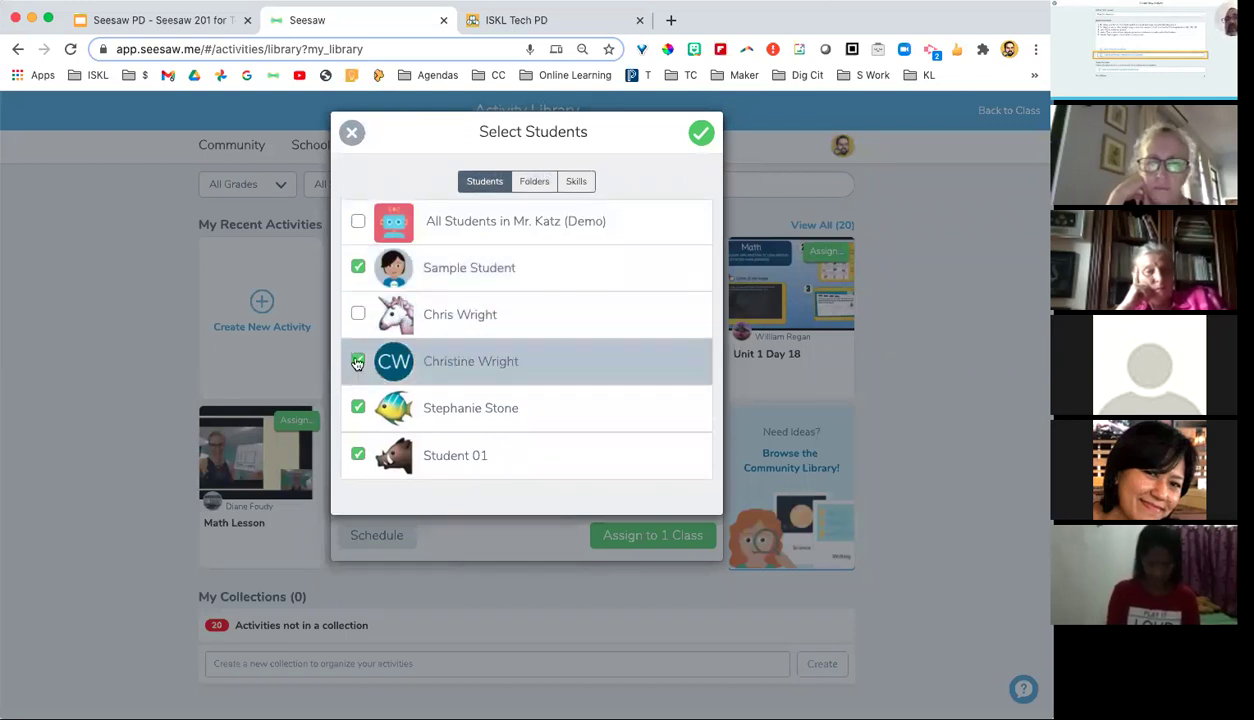
click(357, 362)
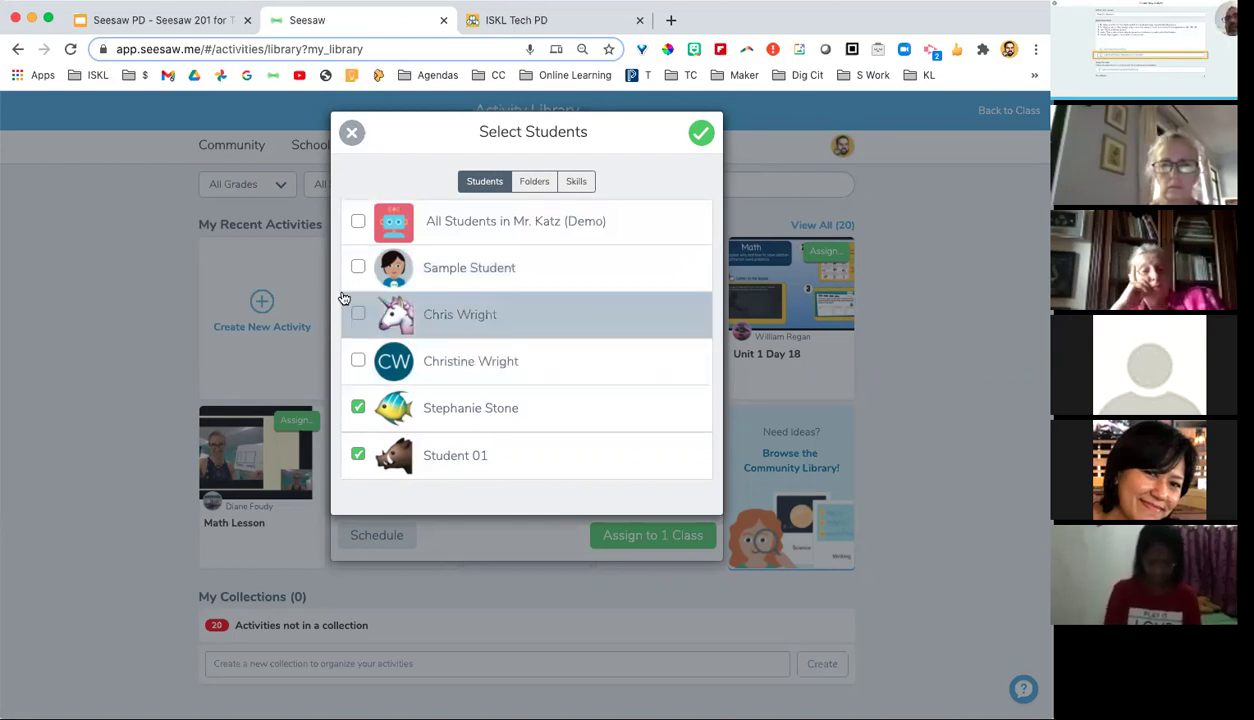
click(701, 134)
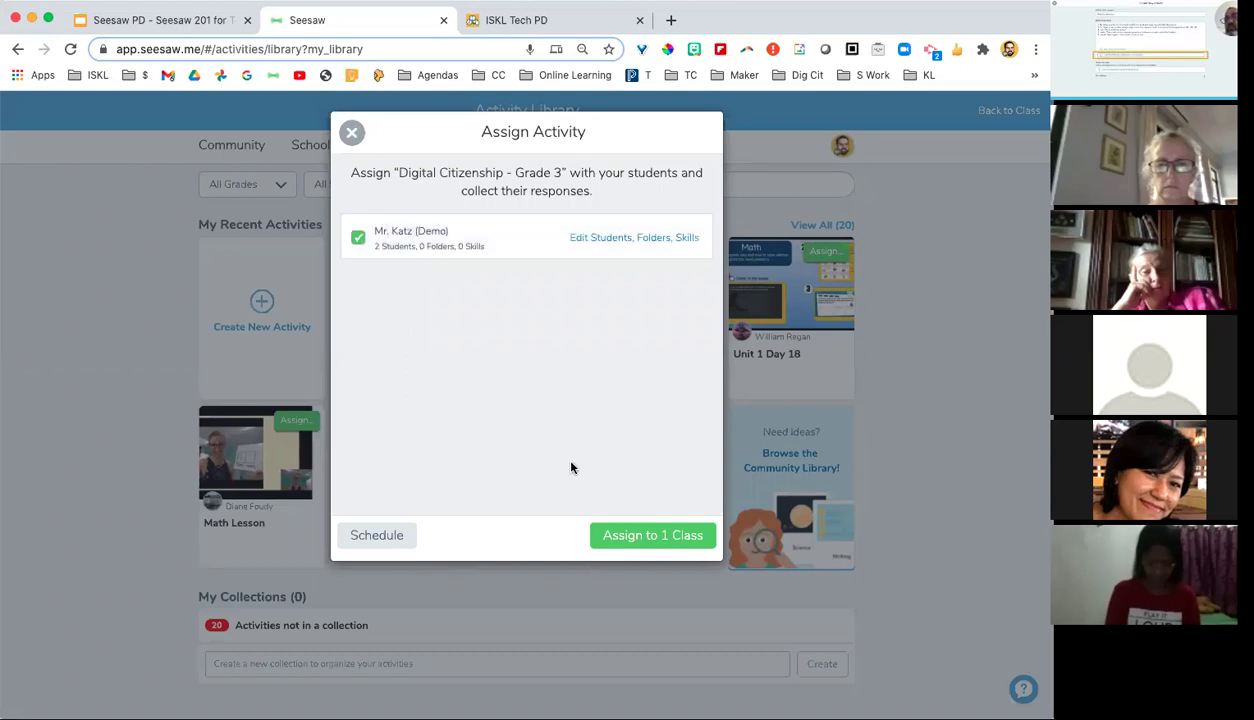
click(650, 536)
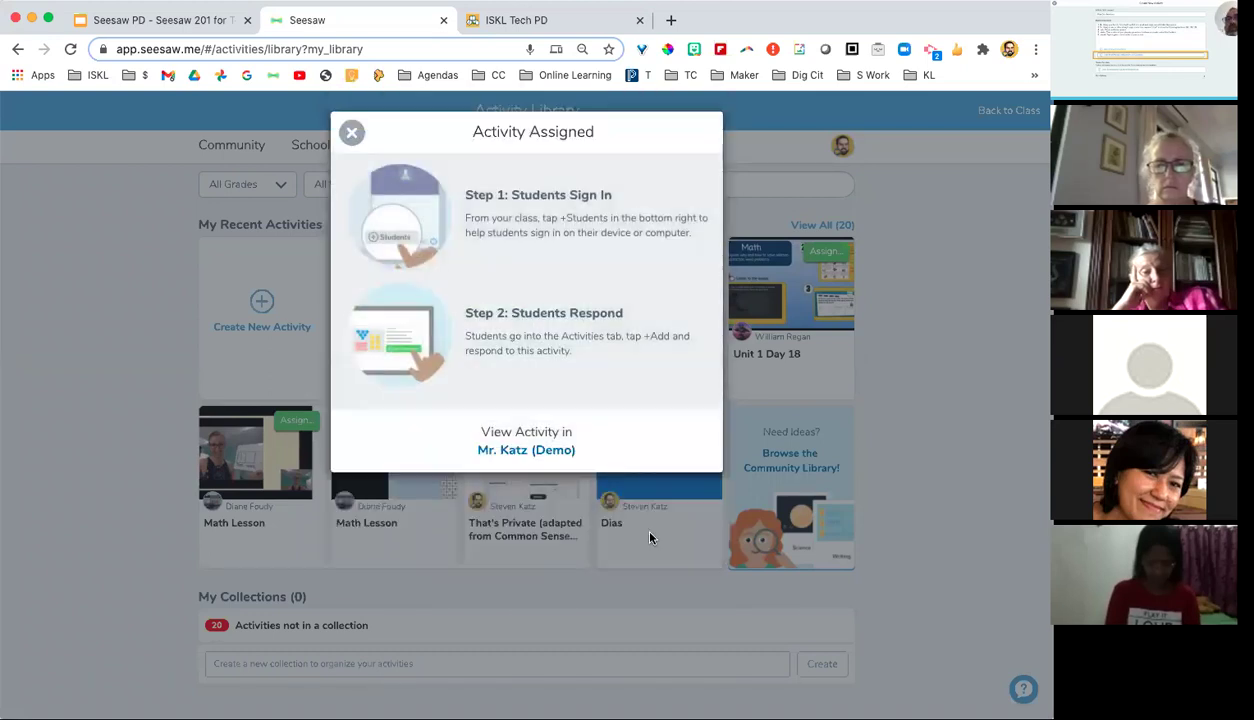
click(351, 132)
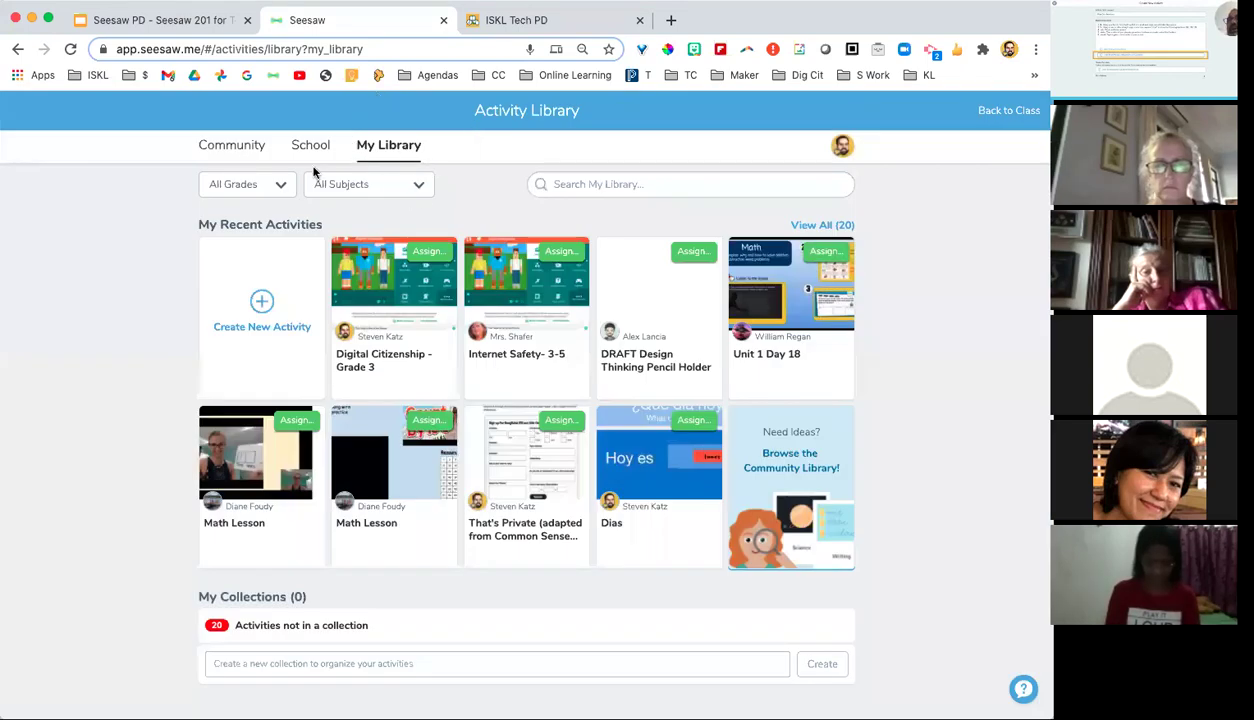
Step: Return to the class activities and view the options available for the assigned "Digital Citizenship - Grade 3" activity
click(1006, 112)
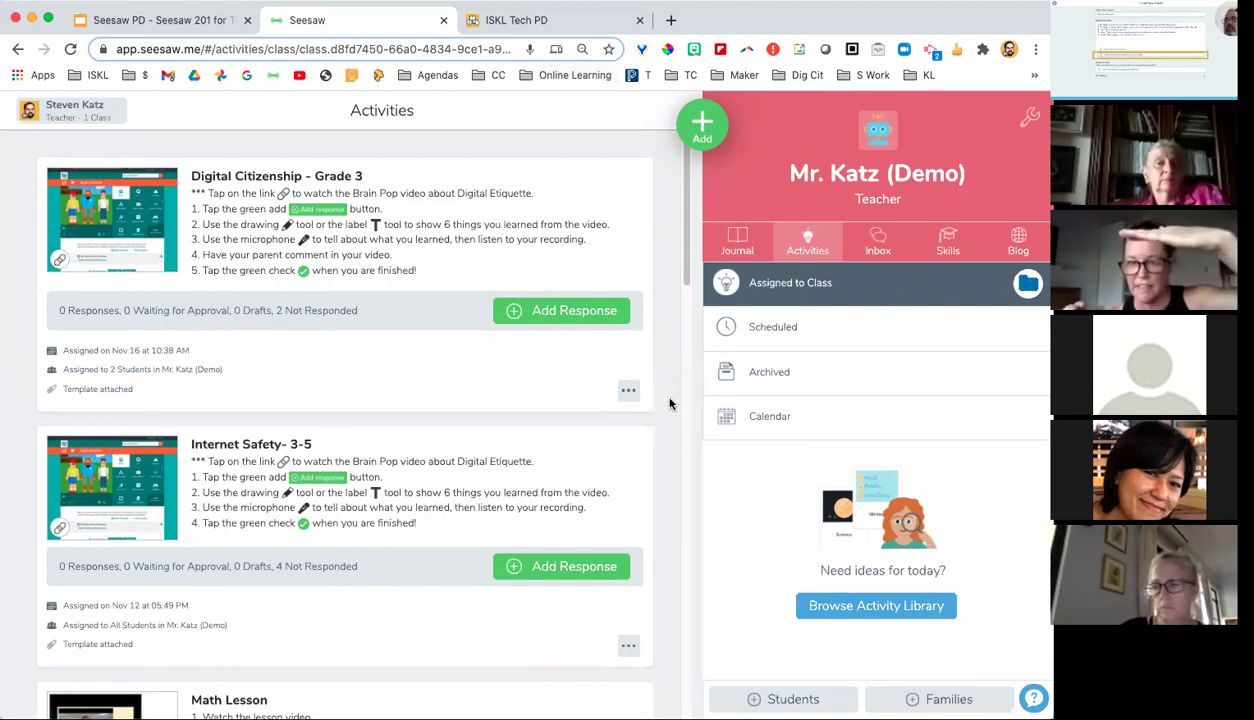
click(628, 392)
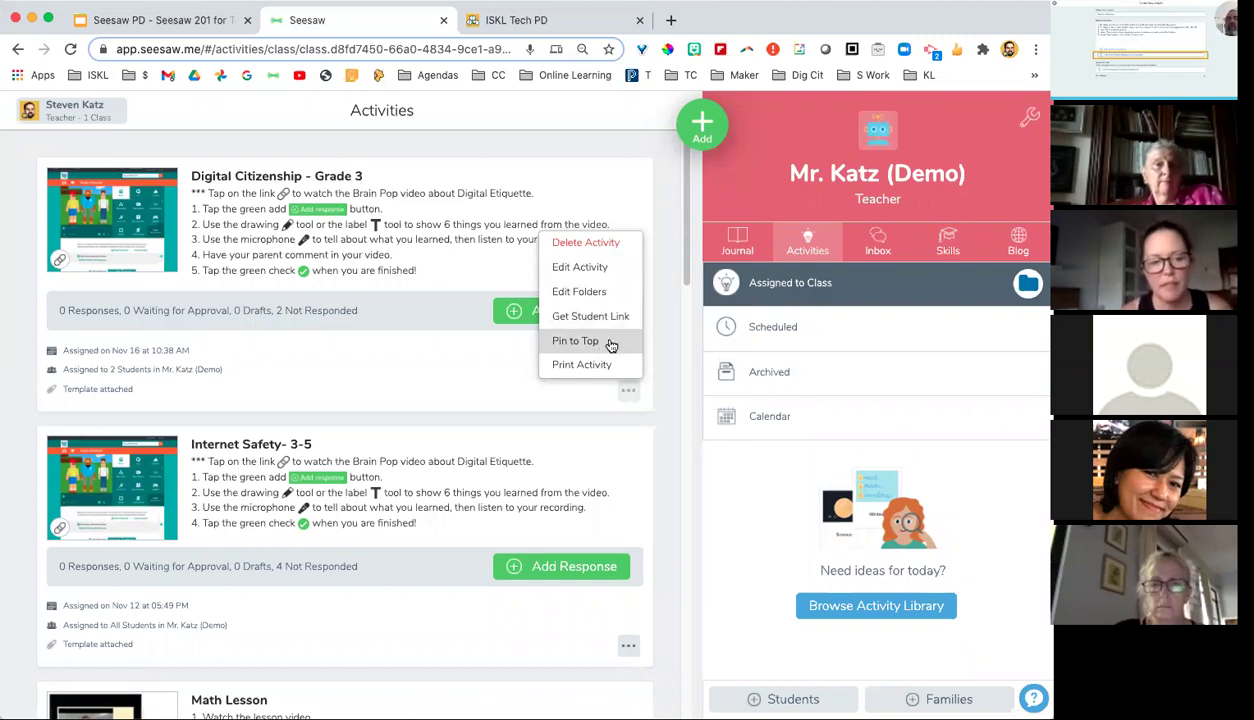
Step: Pin Student 01's August 12, 2020 video post to the top of the class journal and check its placement
click(737, 246)
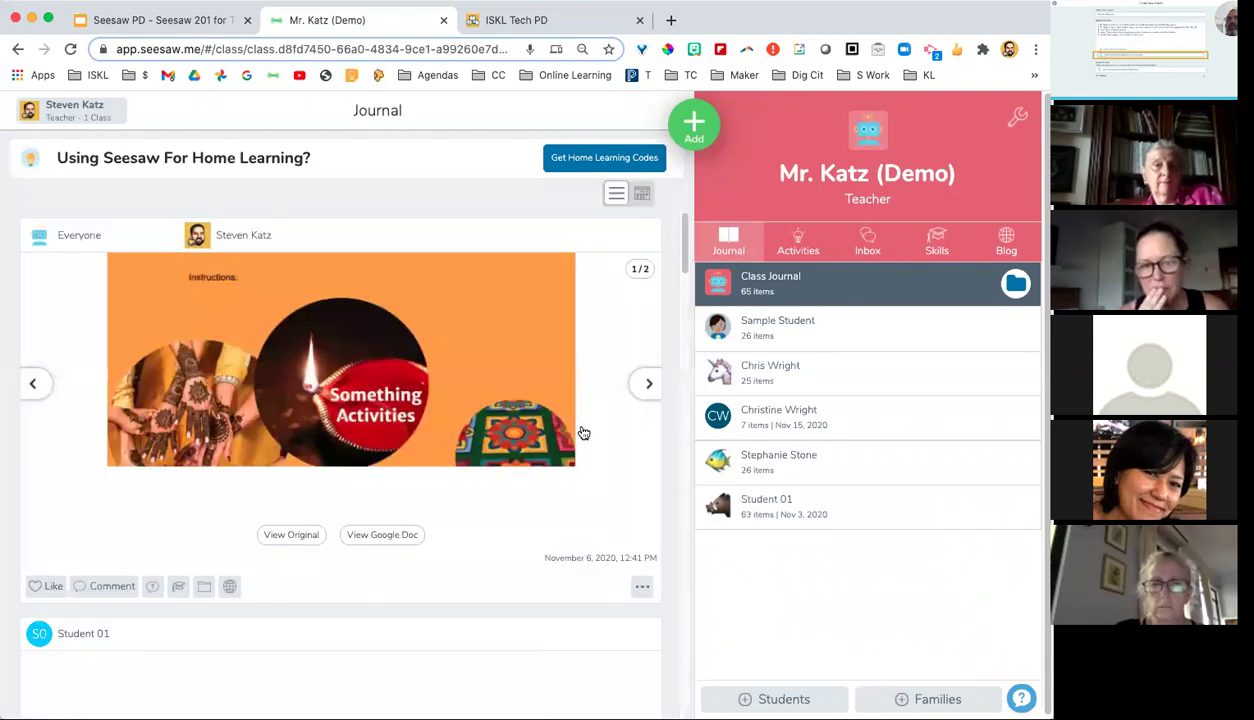
scroll(566, 442, down, 10)
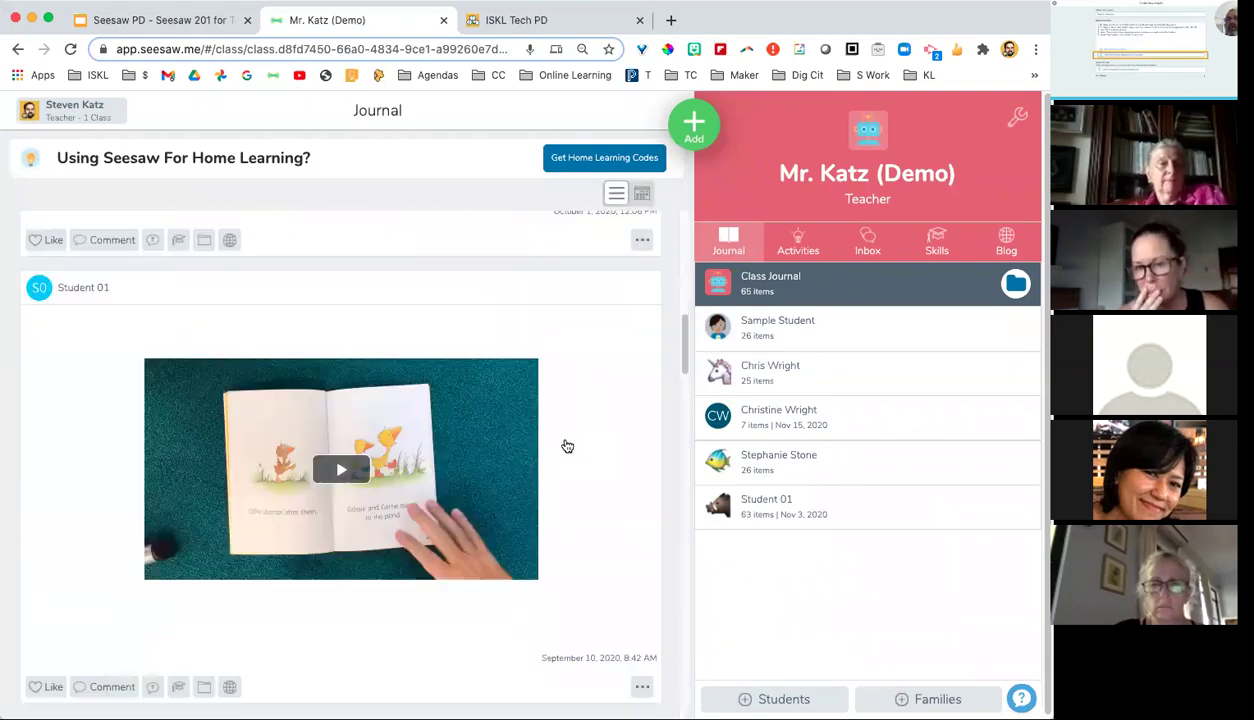
scroll(568, 440, down, 8)
scroll(578, 441, down, 10)
scroll(580, 438, down, 6)
scroll(580, 442, up, 2)
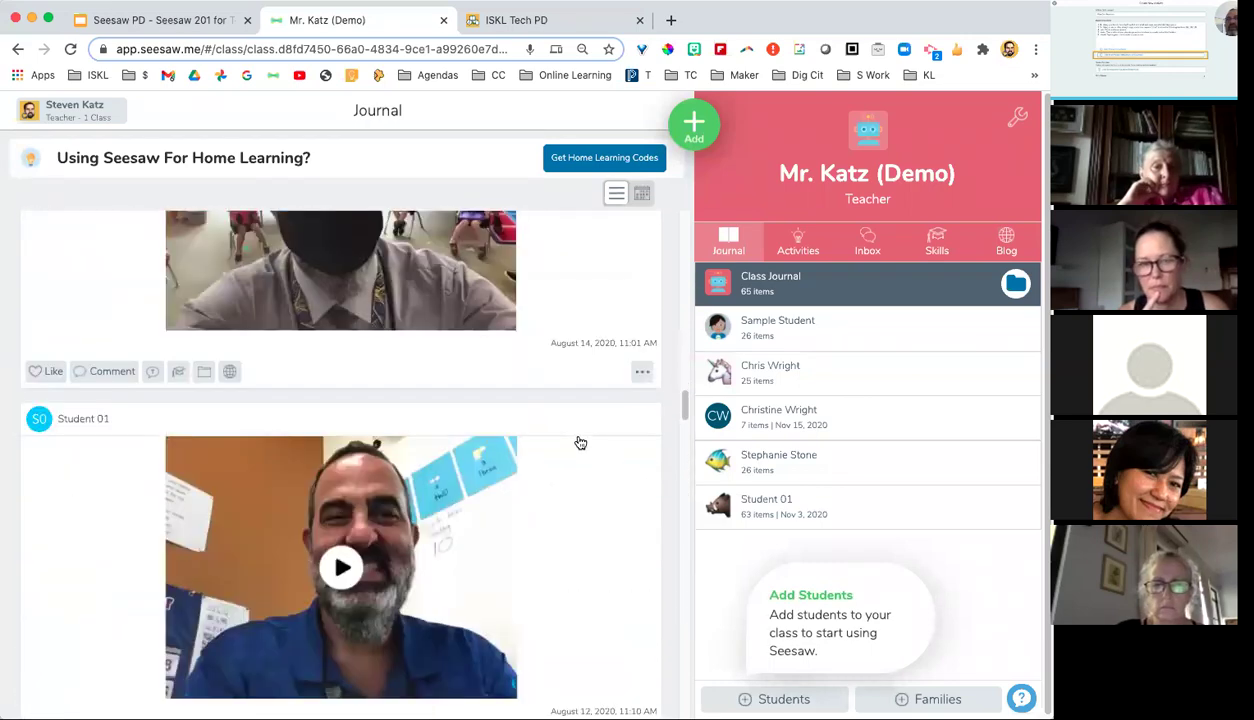
scroll(580, 443, down, 2)
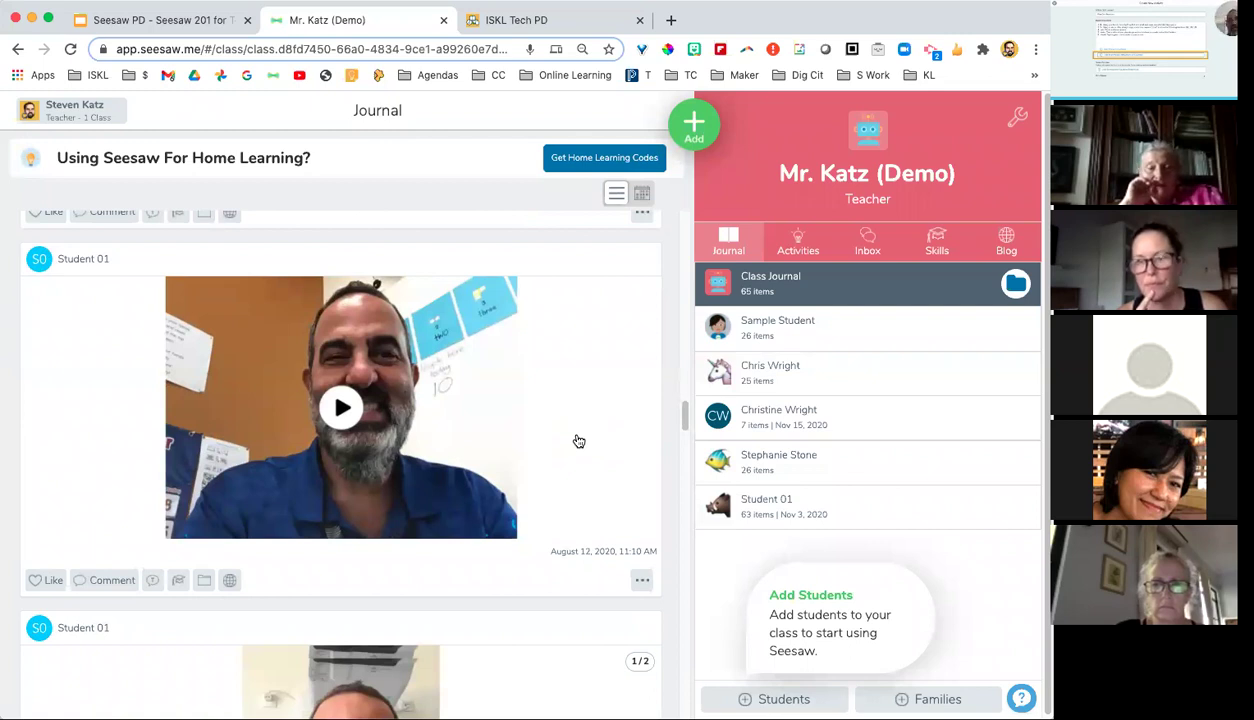
click(642, 580)
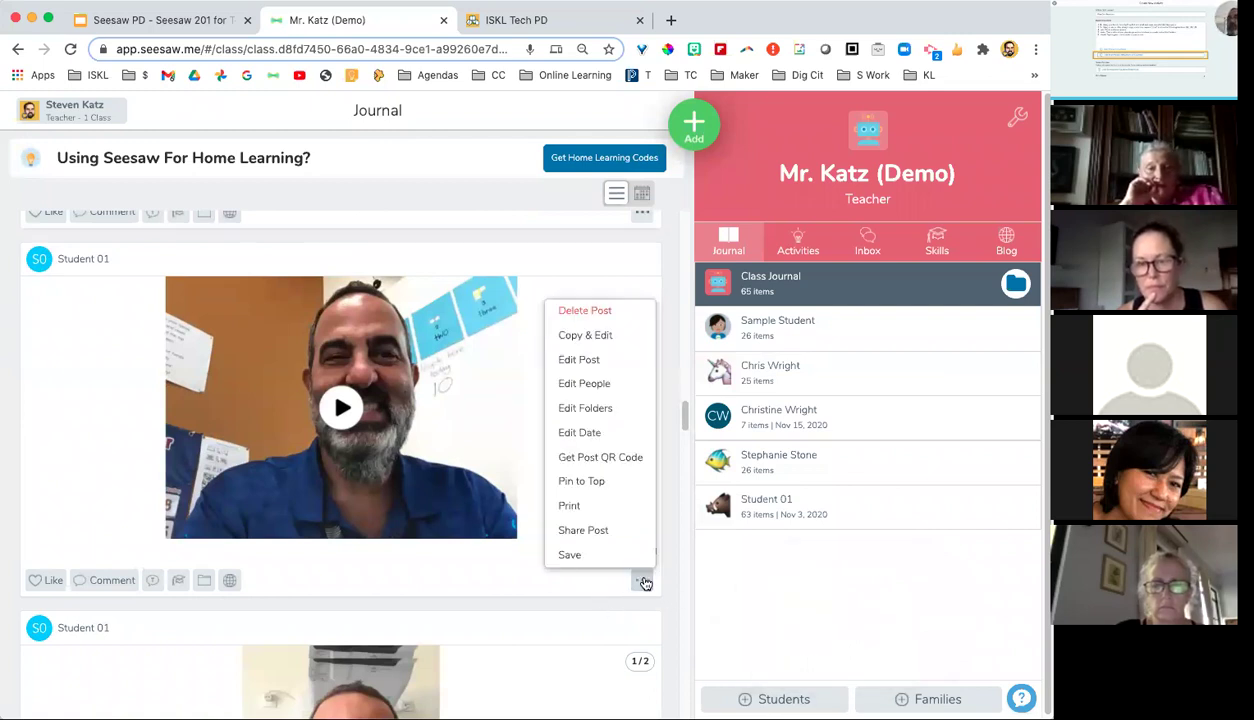
click(600, 482)
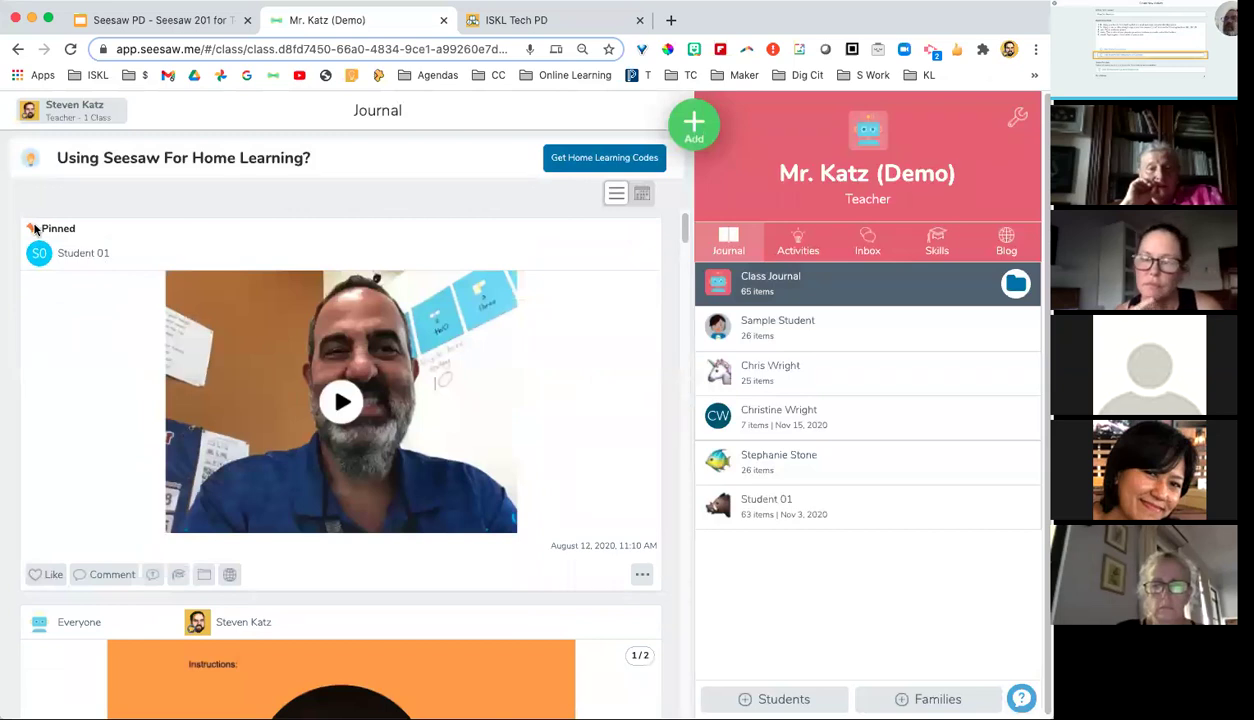
scroll(388, 492, down, 3)
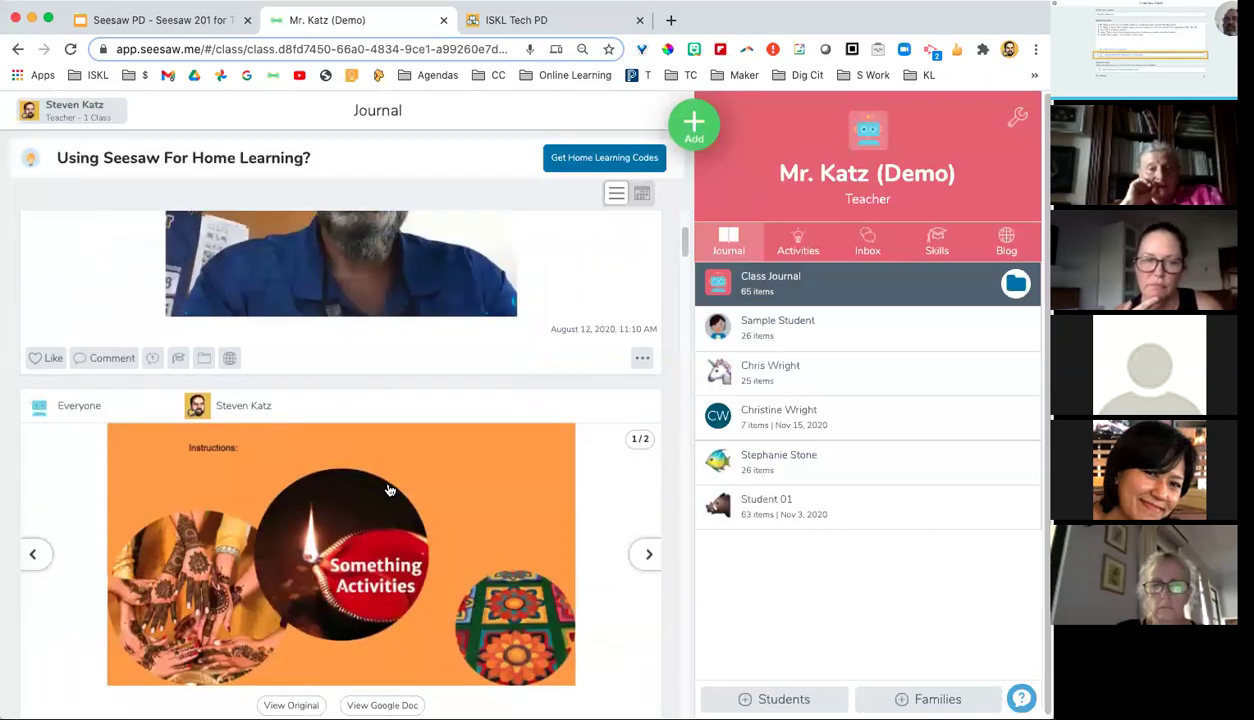
scroll(388, 492, down, 1)
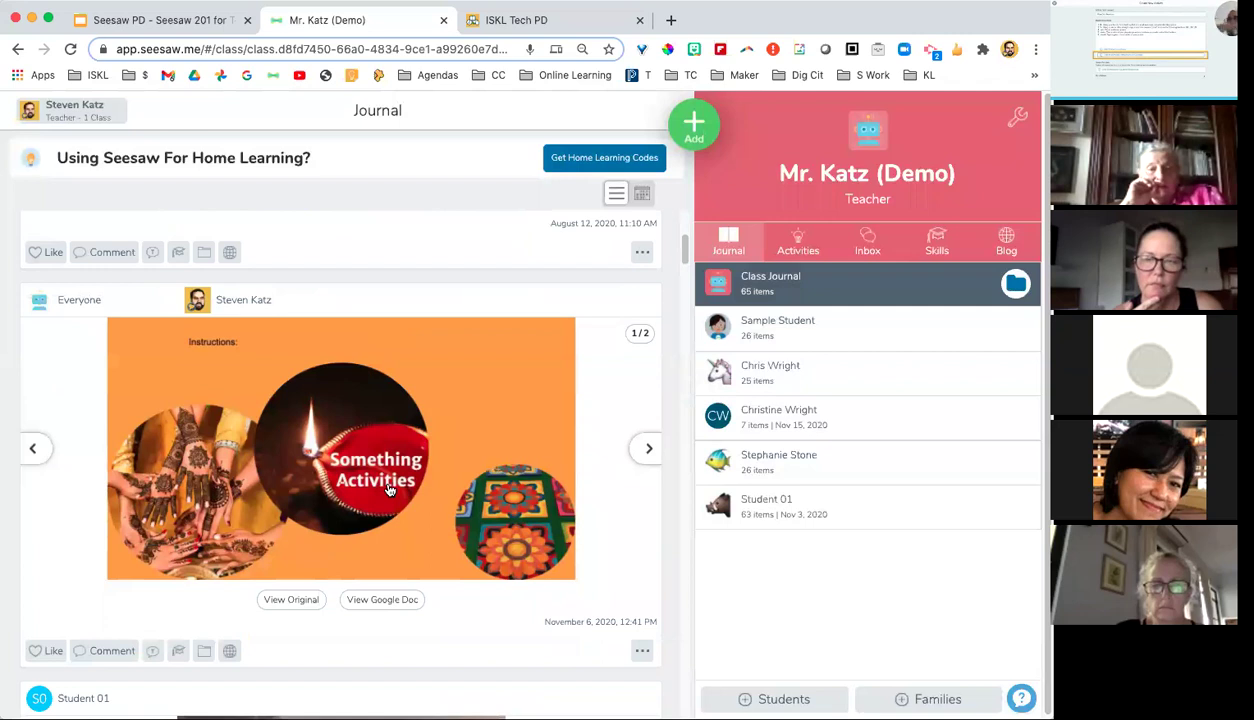
scroll(390, 490, up, 4)
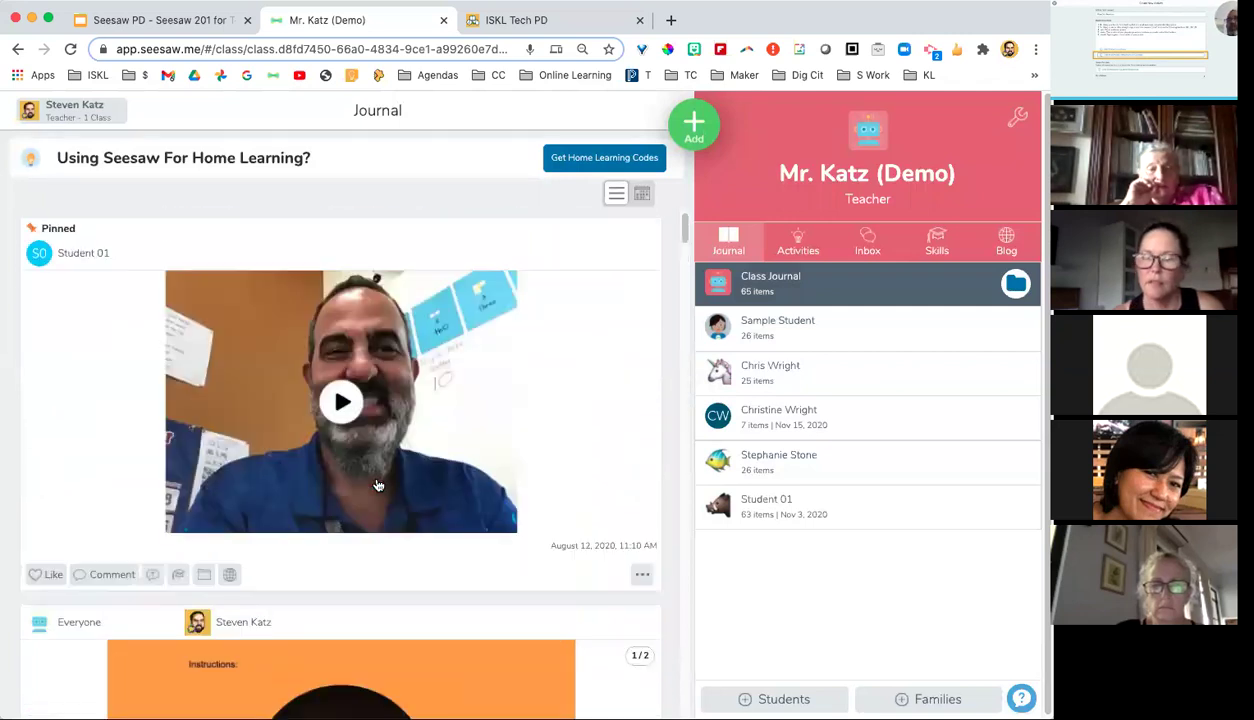